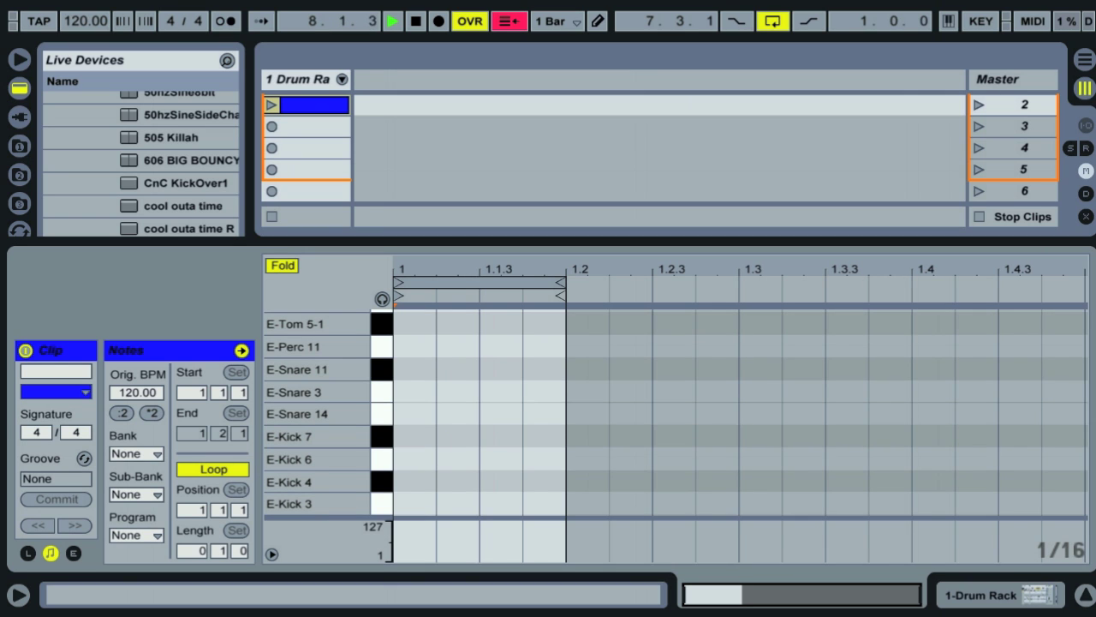
# - Add a one-sixteenth note on E-Kick 3 at 1.1.1 and select it
pyautogui.doubleClick(412, 502)
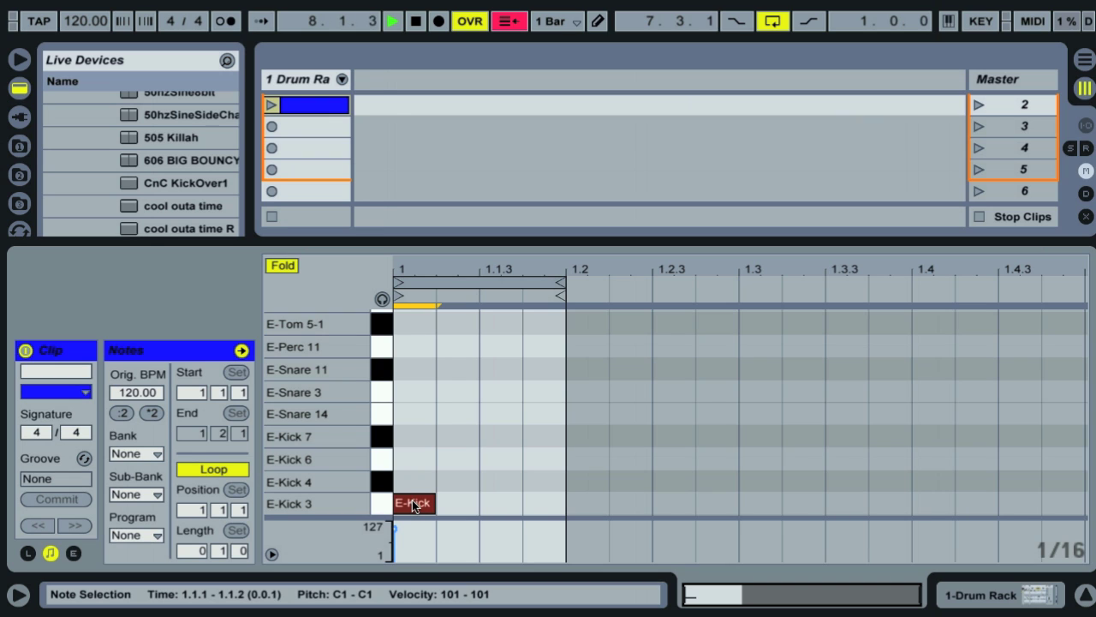
pyautogui.click(443, 502)
pyautogui.click(412, 503)
# - Transpose the kick note up and down and shift it to 1.1.3, finishing on E-Kick 4
pyautogui.press('Up')
pyautogui.press('Up')
pyautogui.press('Up')
pyautogui.press('Up')
pyautogui.press('Right')
pyautogui.press('Right')
pyautogui.press('Down')
pyautogui.press('Down')
pyautogui.press('Down')
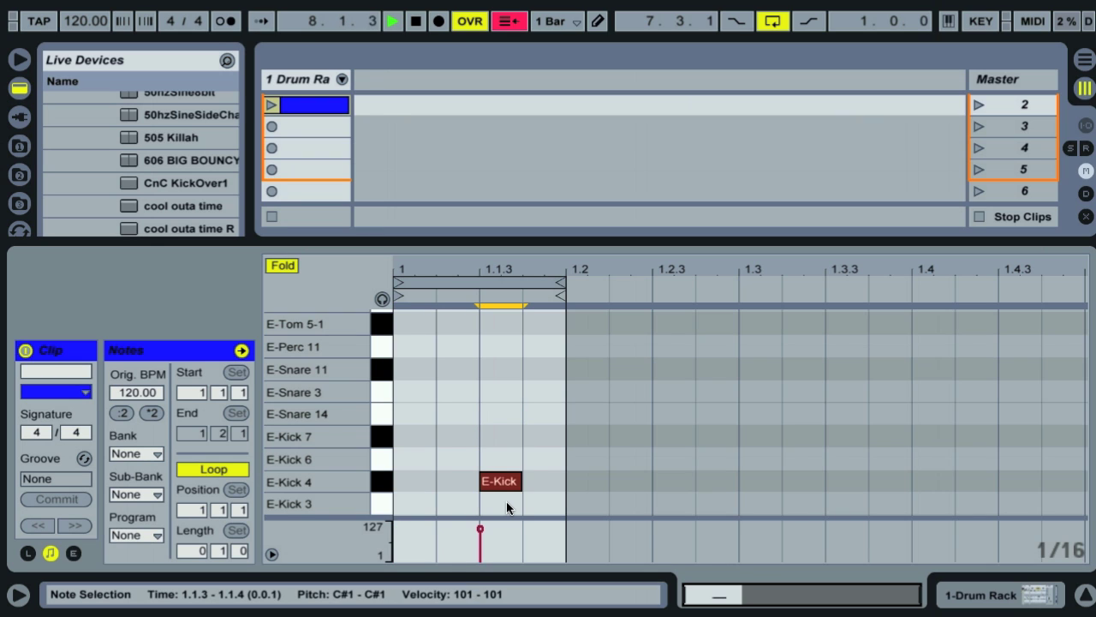
# - Transpose the note at 1.1.3 up to E-Snare 14 and back down to E-Kick 3
pyautogui.press('Up')
pyautogui.press('Up')
pyautogui.press('Up')
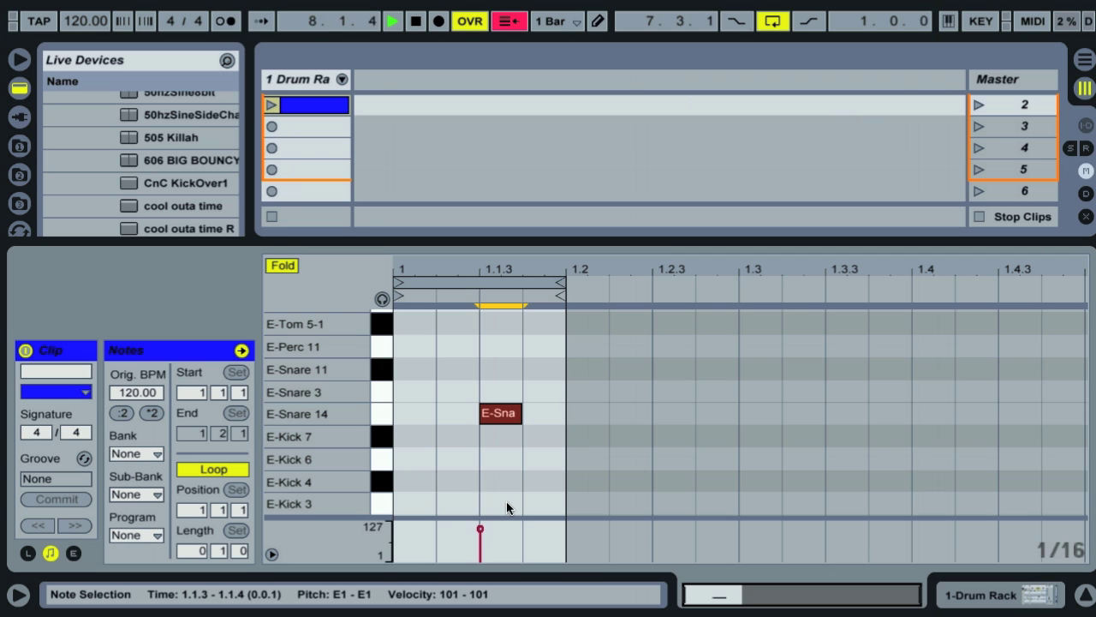
pyautogui.press('Down')
pyautogui.press('Down')
pyautogui.press('Down')
pyautogui.press('Down')
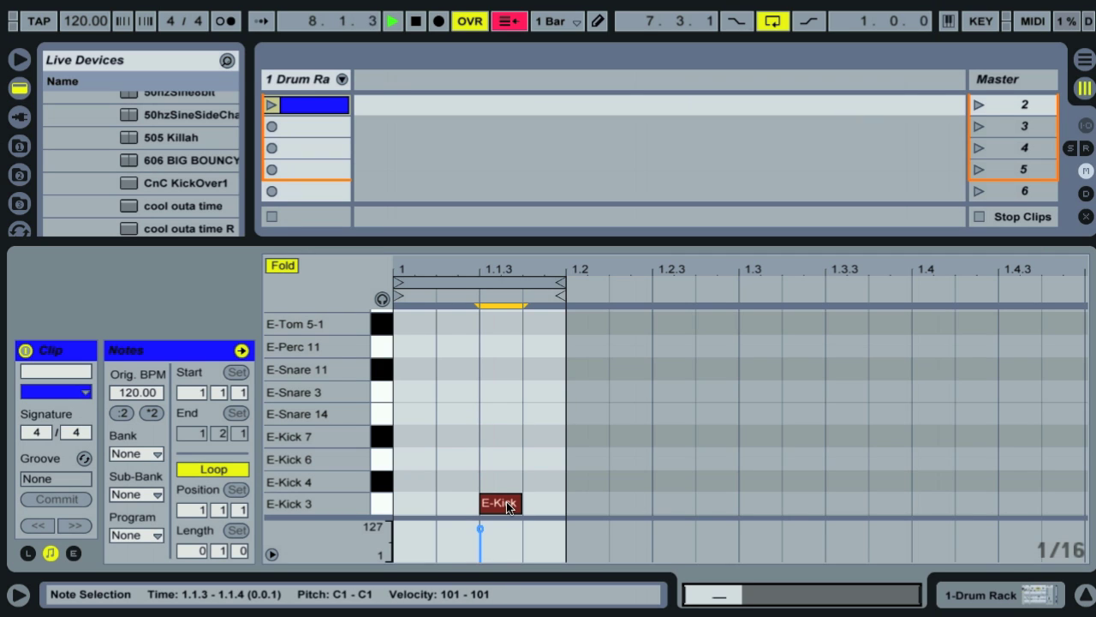
# - Shift the E-Kick 3 note back and forth along the 1/16 grid, finishing at 1.1.1
pyautogui.press('Left')
pyautogui.press('Left')
pyautogui.press('Right')
pyautogui.press('Right')
pyautogui.press('Right')
pyautogui.press('Left')
pyautogui.press('Left')
pyautogui.press('Left')
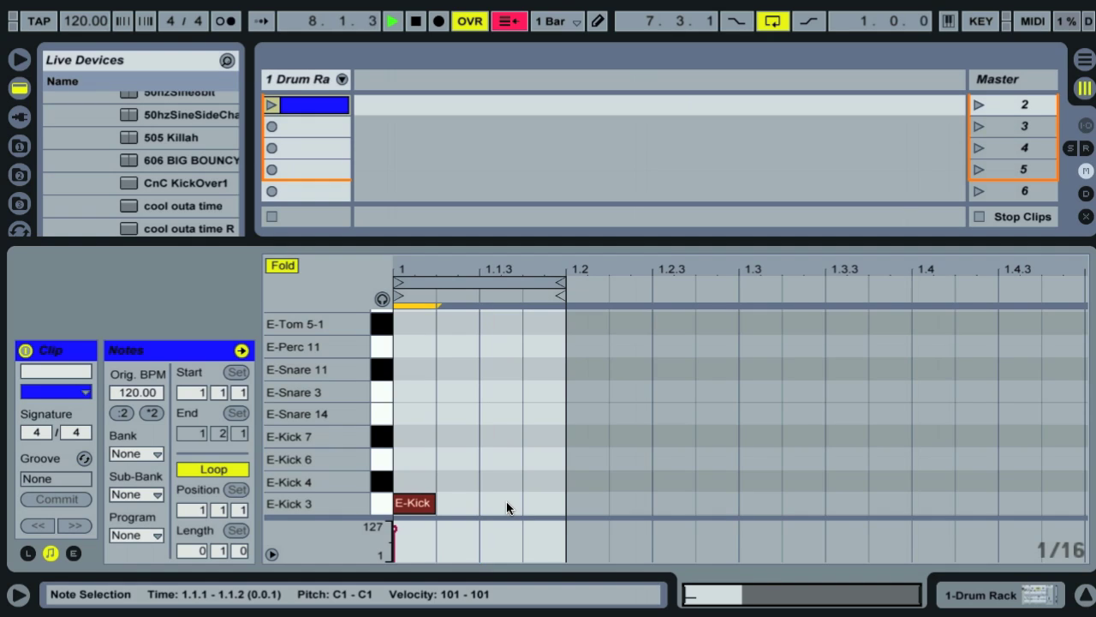
# - Stop playback and nudge the E-Kick 3 note along the 1/16 grid, finishing at 1.1.2
pyautogui.press('space')
pyautogui.press('Right')
pyautogui.press('Right')
pyautogui.press('Left')
pyautogui.press('Left')
pyautogui.press('Right')
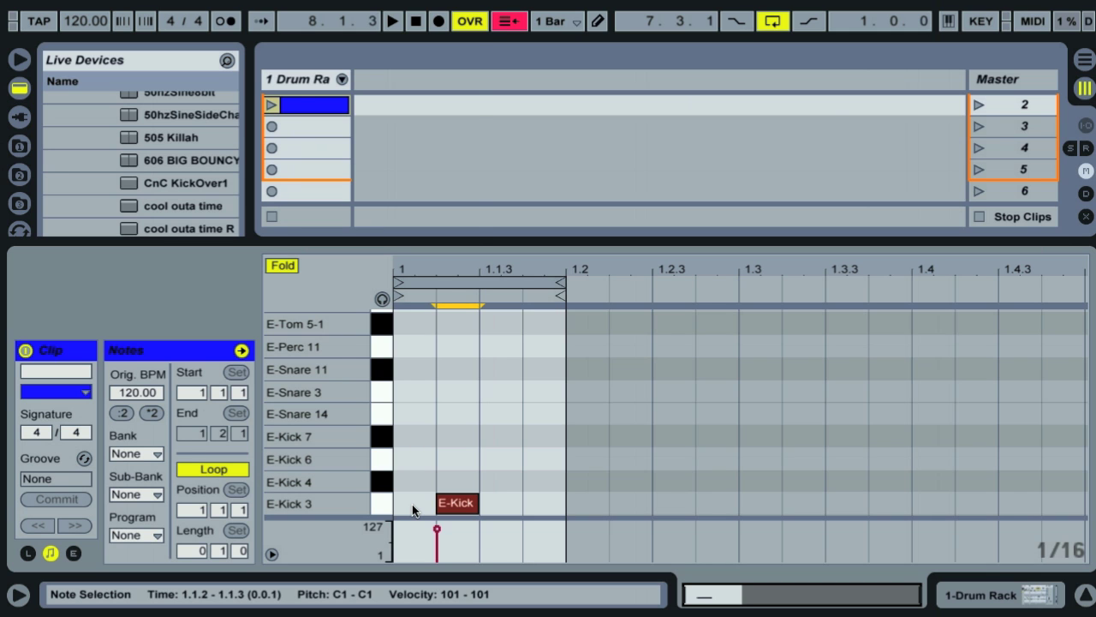
# - Narrow the grid to 1/64 and nudge the kick note in these finer steps to just before 1.1.2
pyautogui.hotkey('ctrl', '1')
pyautogui.hotkey('ctrl', '1')
pyautogui.press('Left')
pyautogui.press('Left')
pyautogui.press('Right')
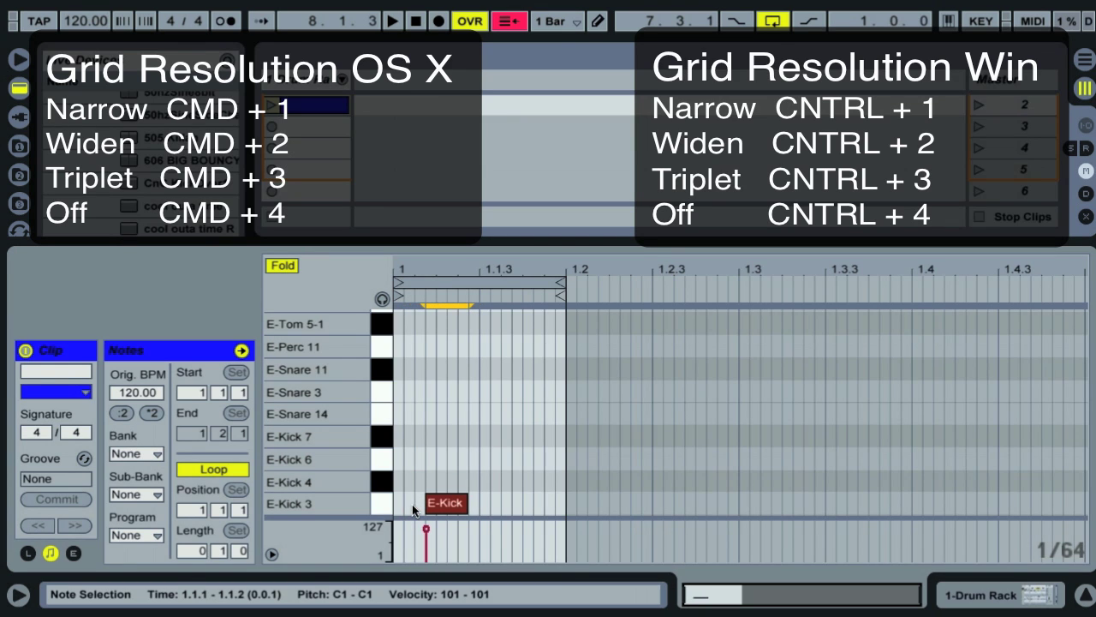
# - Widen the grid to 1/8, switch it to triplets, and move the kick note to the first 1/8T line after 1.1.1
pyautogui.hotkey('ctrl', '2')
pyautogui.hotkey('ctrl', '2')
pyautogui.press('Right')
pyautogui.hotkey('ctrl', '2')
pyautogui.press('Right')
pyautogui.press('Left')
pyautogui.hotkey('ctrl', '3')
pyautogui.press('Right')
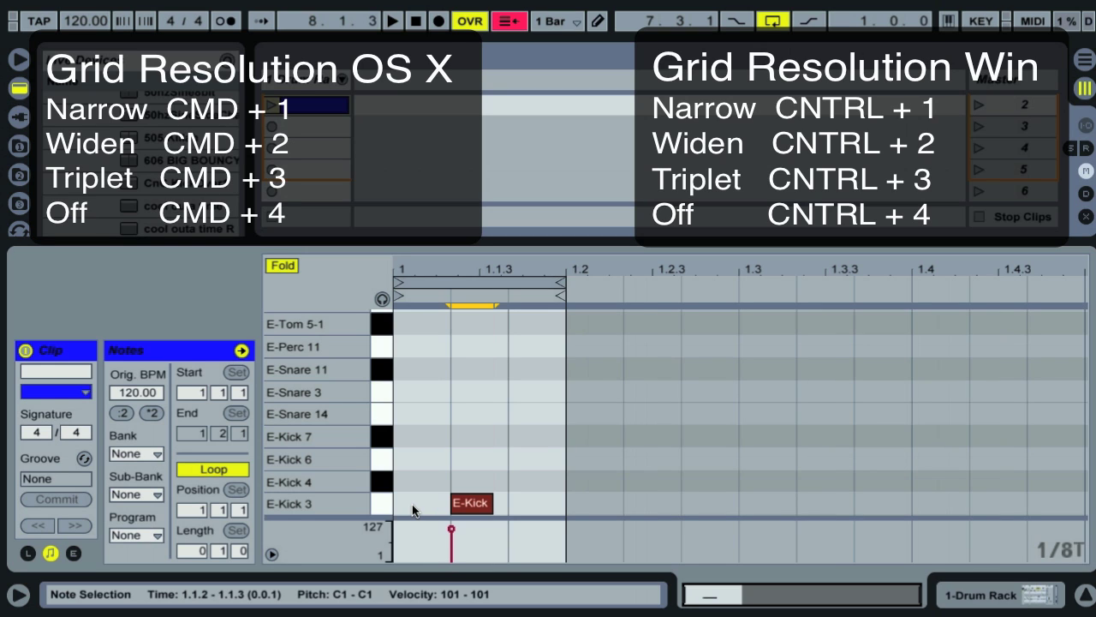
# - Turn the grid off and nudge the kick note freely in small increments forward and back
pyautogui.hotkey('ctrl', '4')
pyautogui.press('Right')
pyautogui.press('Right')
pyautogui.press('Right')
pyautogui.press('Right')
pyautogui.press('Right')
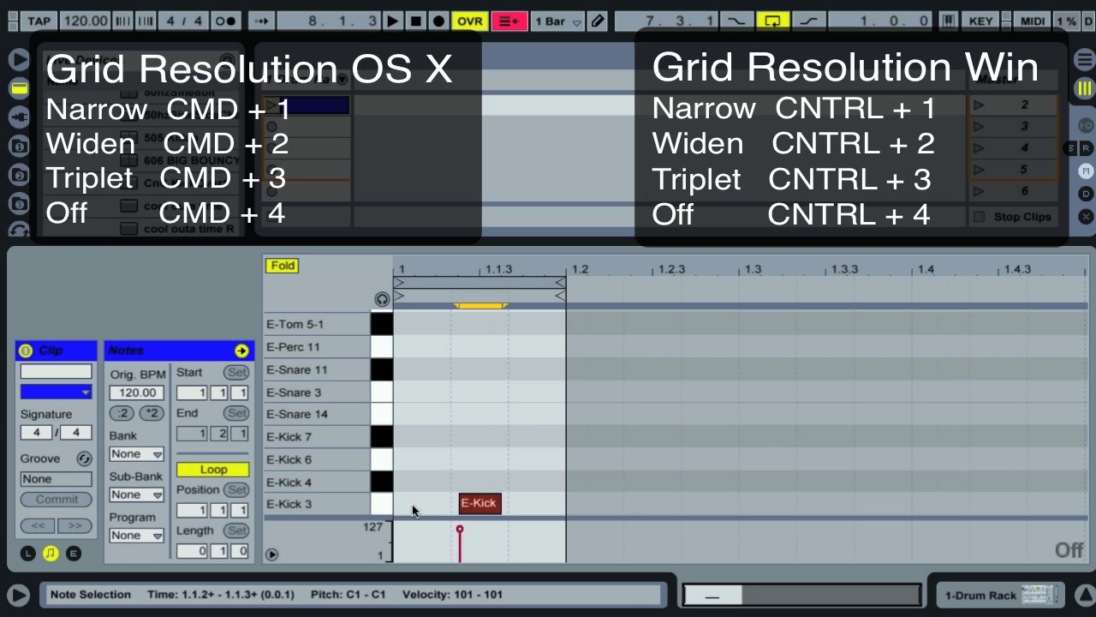
pyautogui.press('Left')
pyautogui.press('Left')
pyautogui.press('Left')
pyautogui.press('Left')
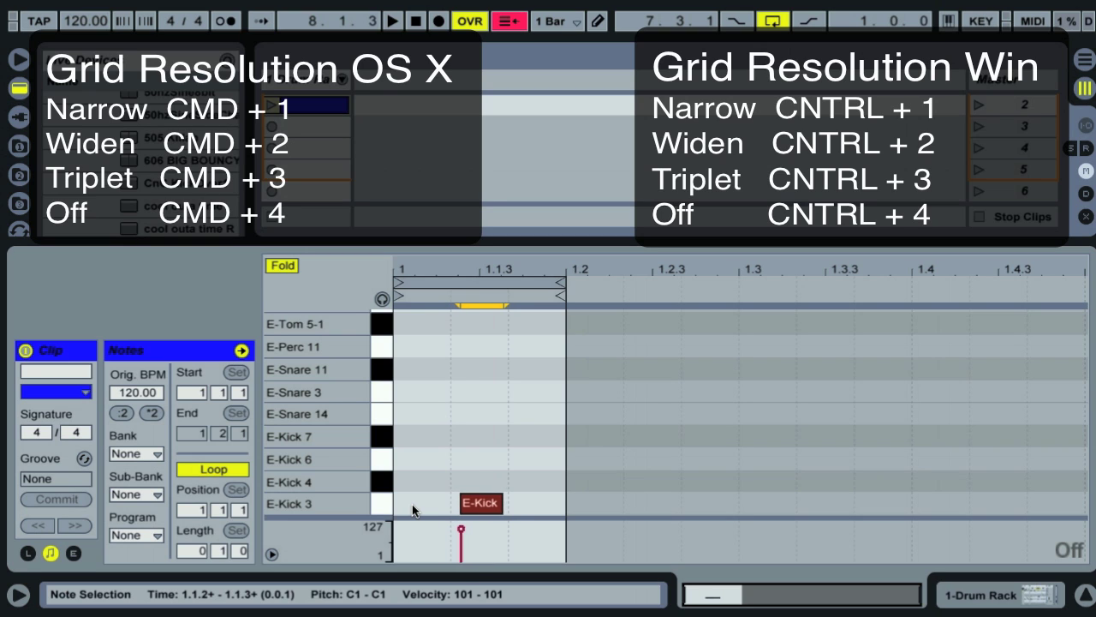
# - Restore the grid to straight 1/16 and move the kick note back to 1.1.1
pyautogui.hotkey('ctrl', '4')
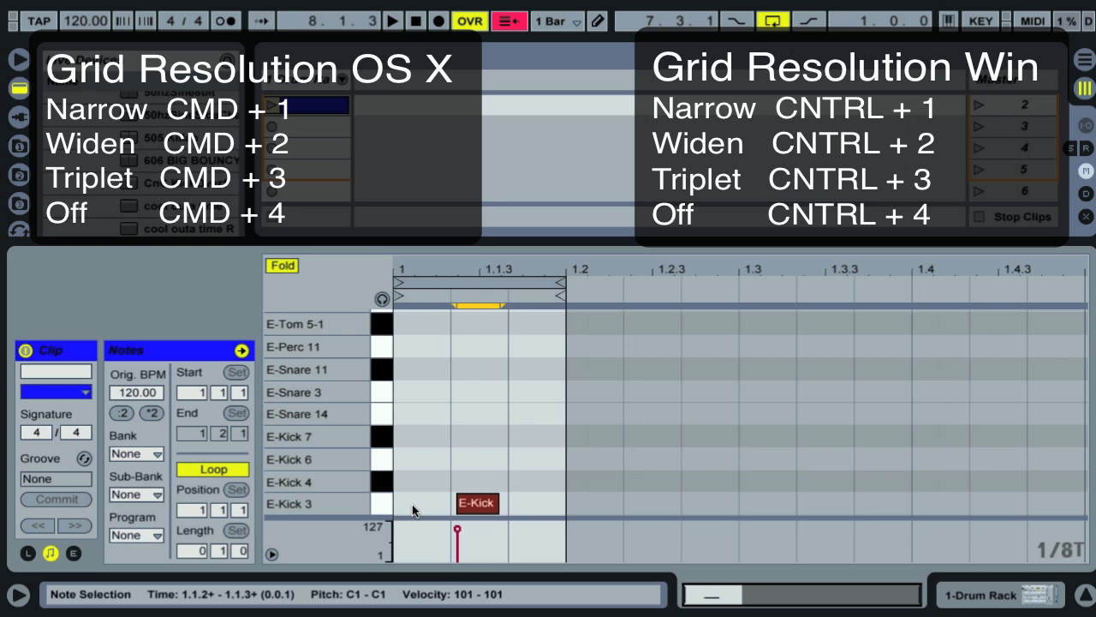
pyautogui.press('Left')
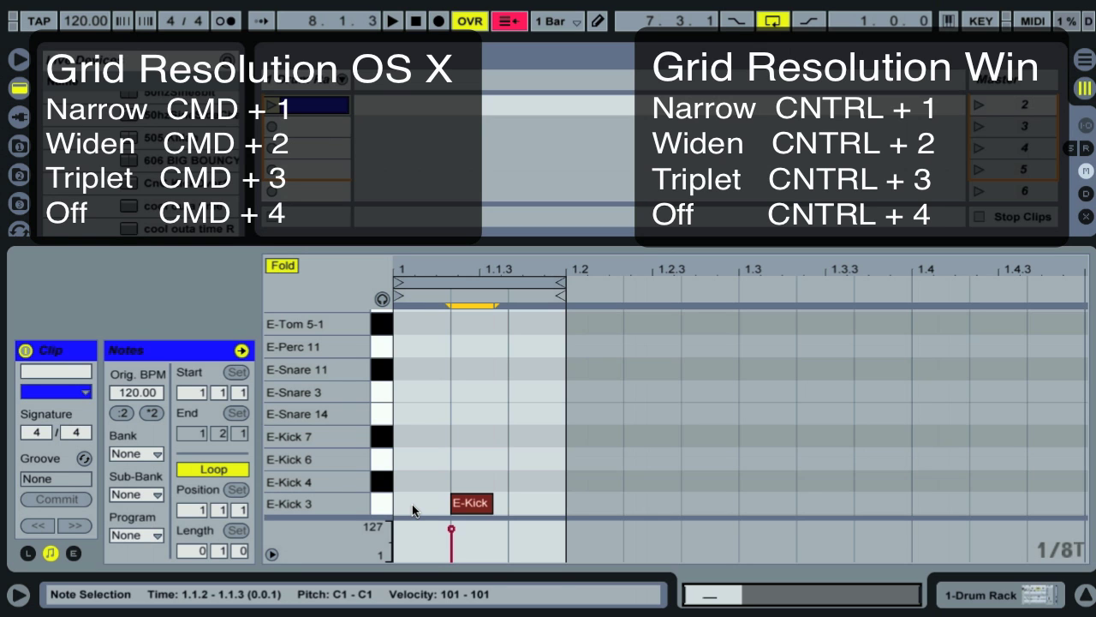
pyautogui.hotkey('ctrl', '3')
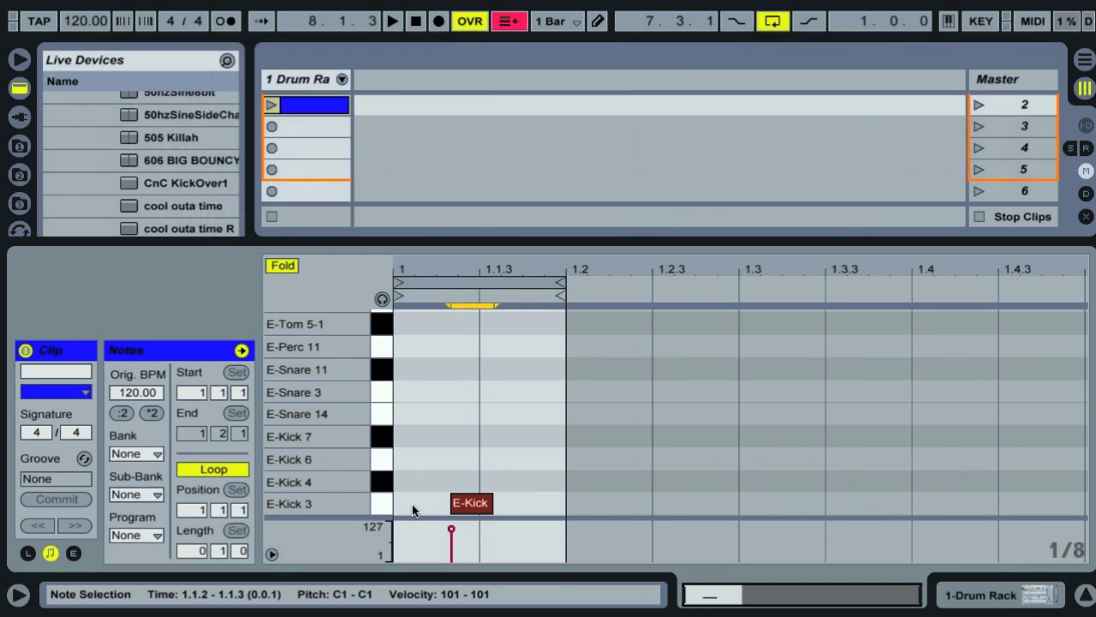
pyautogui.hotkey('ctrl', '1')
pyautogui.press('Left')
pyautogui.press('Left')
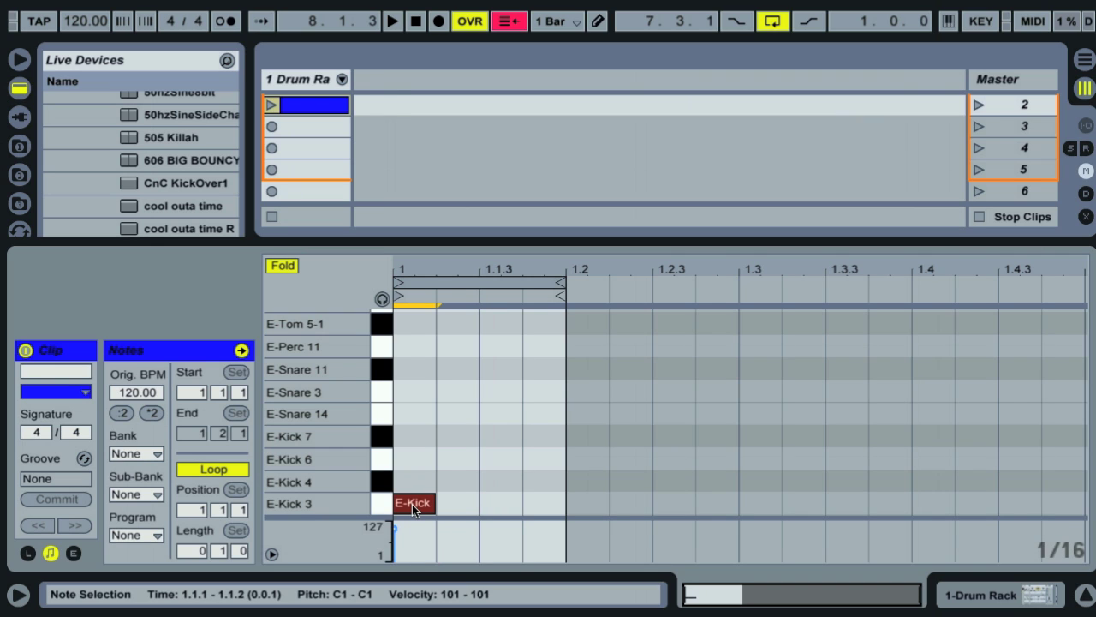
# - Try nudging the kick note on a 1/16 triplet grid, and return both the grid to 1/16 and the note to 1.1.1
pyautogui.press('ctrl')
pyautogui.hotkey('ctrl', '3')
pyautogui.press('Right')
pyautogui.press('Right')
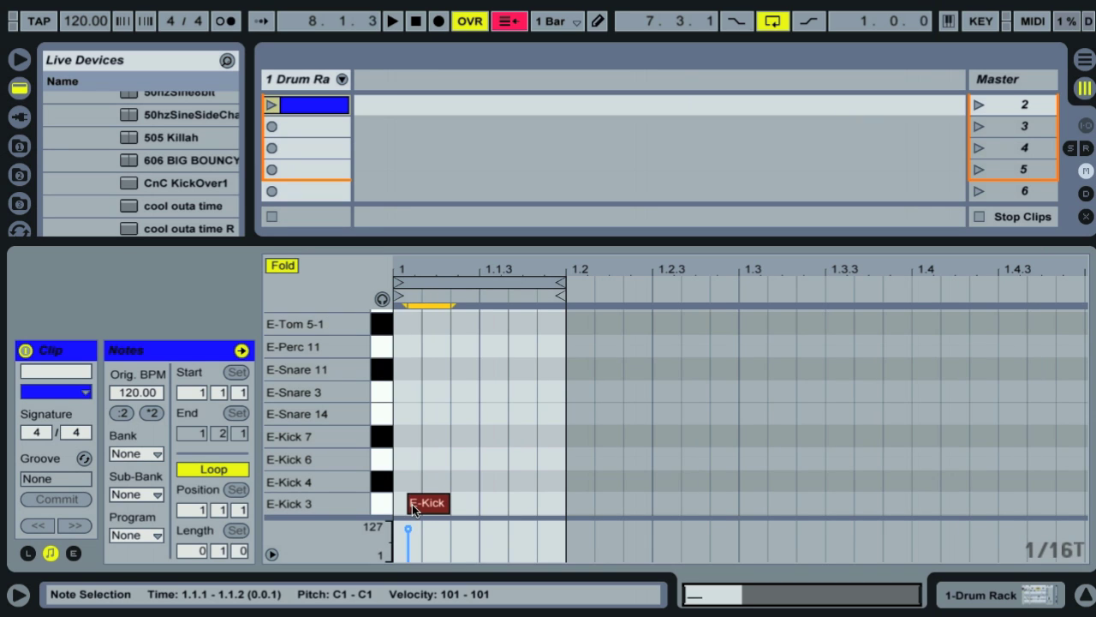
pyautogui.hotkey('ctrl', '3')
pyautogui.press('Left')
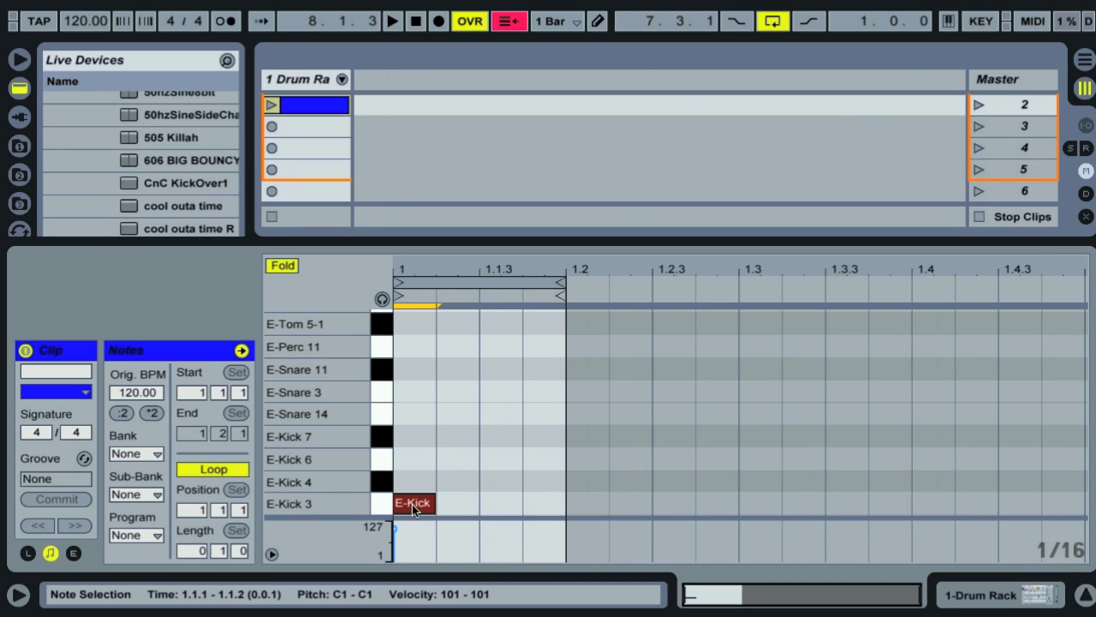
# - Raise the kick note's velocity to 127 and duplicate the note onto E-Snare 14 at 1.1.3
pyautogui.moveTo(412, 504); pyautogui.dragTo(415, 501)
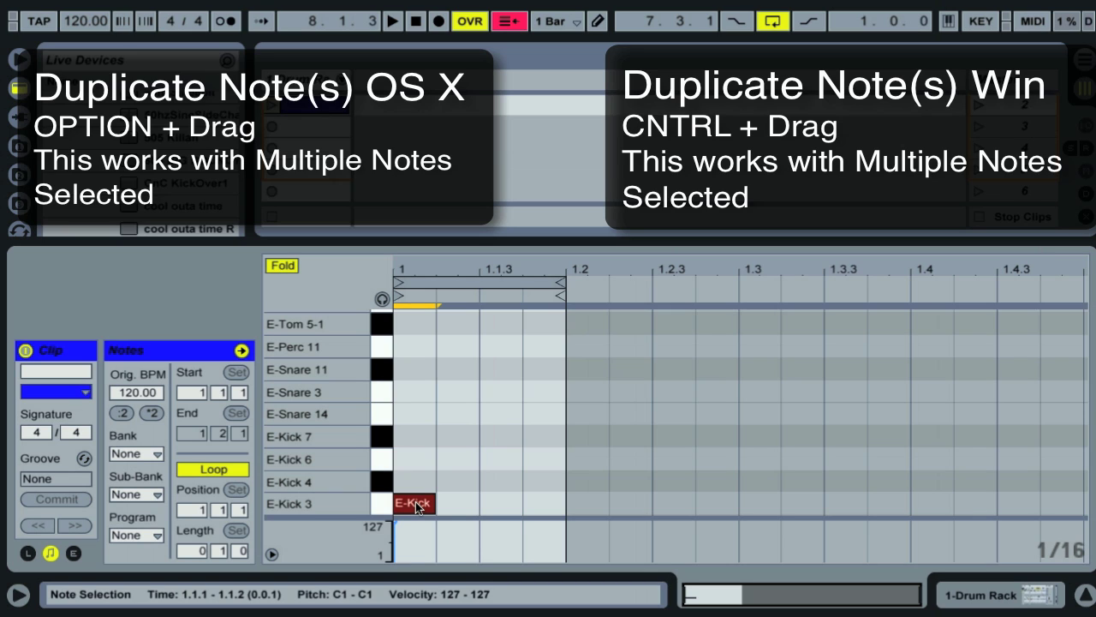
pyautogui.moveTo(417, 507); pyautogui.dragTo(502, 427)
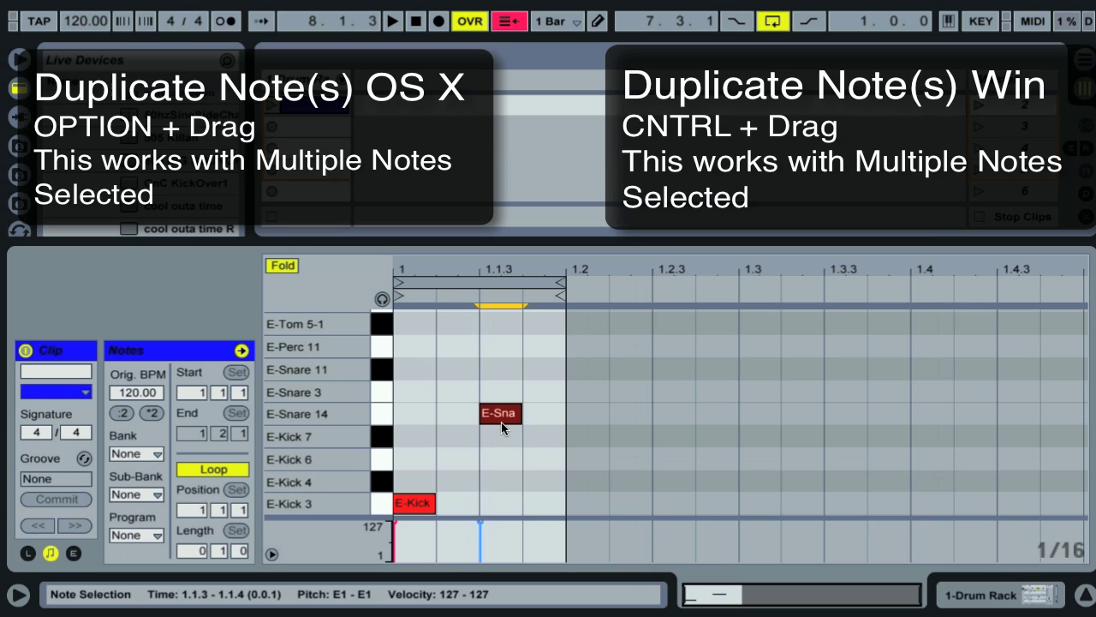
# - Play the drum clip and duplicate the snare note onto E-Tom 5-1 at 1.1.2
pyautogui.press('Escape')
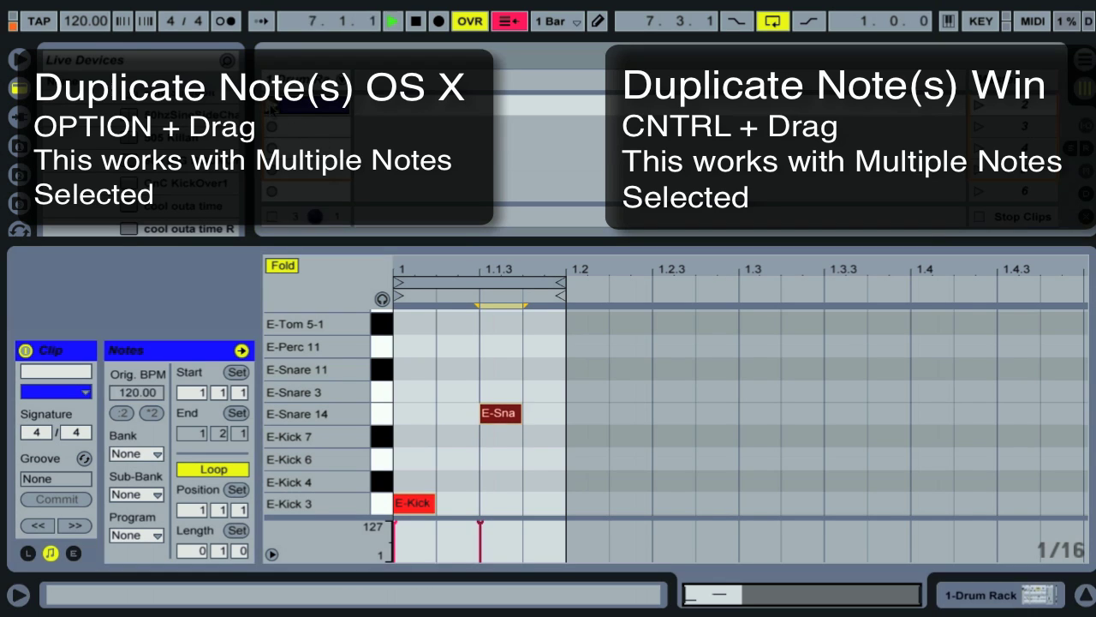
pyautogui.click(495, 414)
pyautogui.press('space')
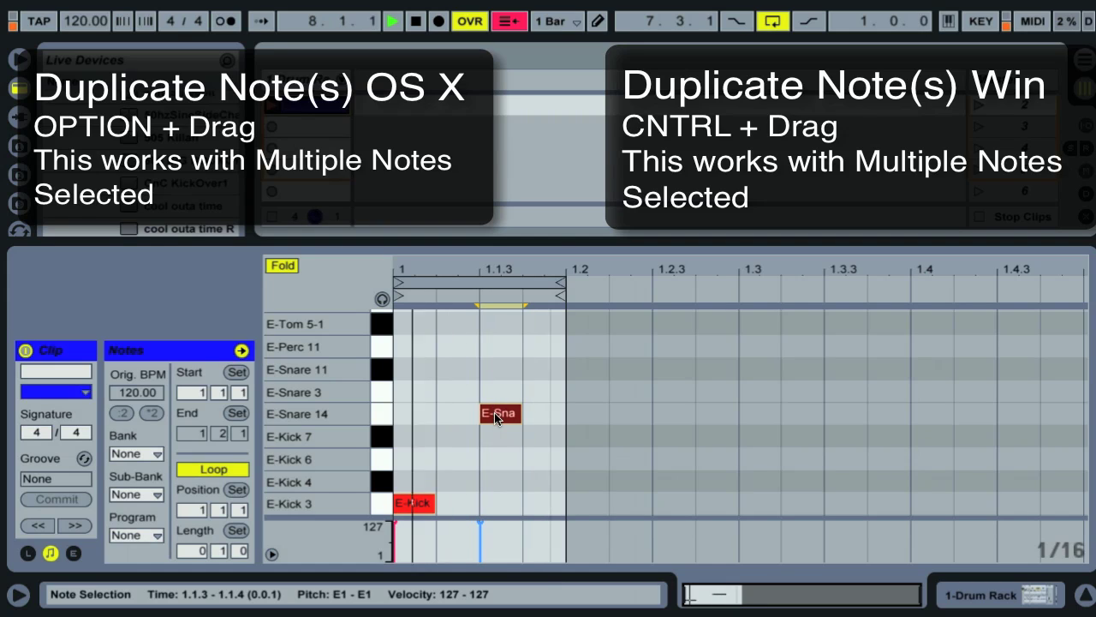
pyautogui.moveTo(494, 412); pyautogui.dragTo(456, 332)
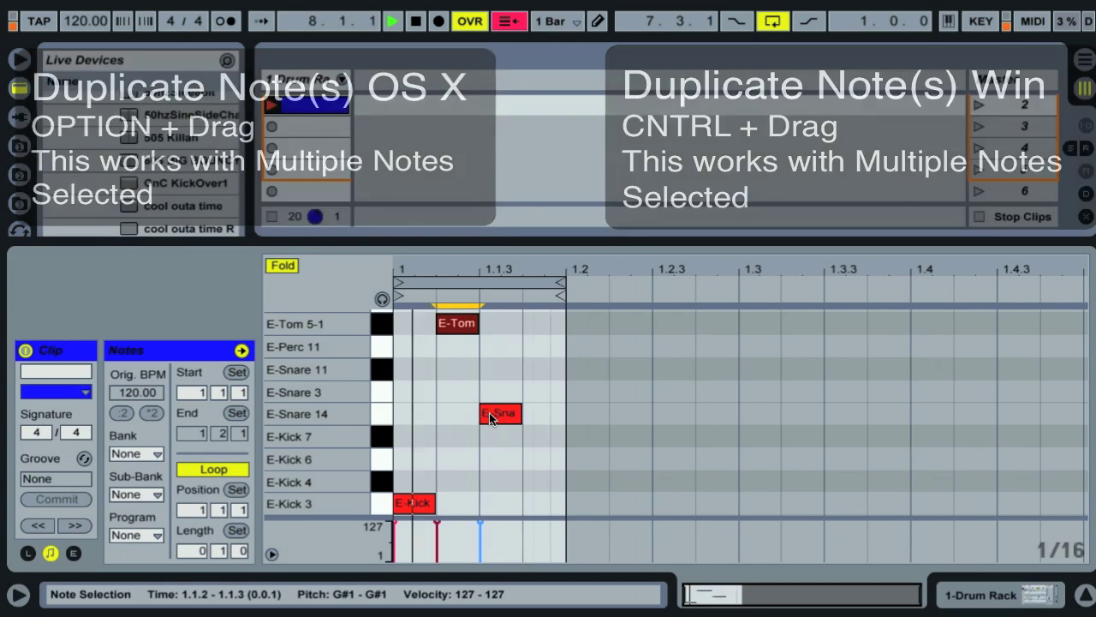
# - Move the E-Snare 14 note to 1.1.4 and delete the E-Tom 5-1 note
pyautogui.moveTo(489, 412)
pyautogui.mouseDown()
pyautogui.moveTo(549, 411)
pyautogui.moveTo(503, 412)
pyautogui.moveTo(534, 417)
pyautogui.mouseUp()
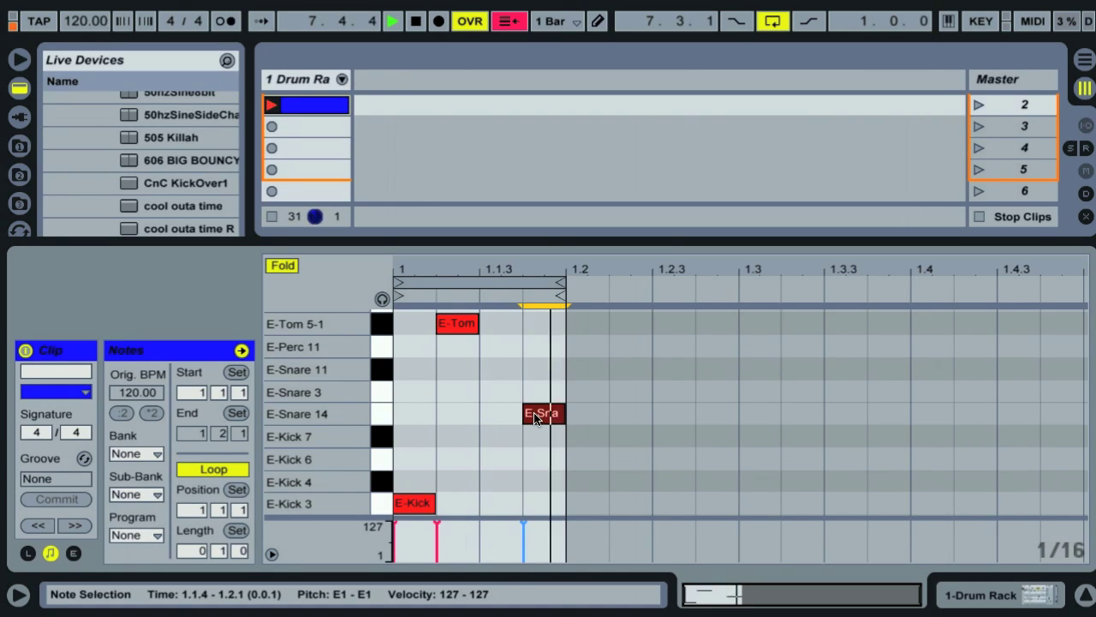
pyautogui.click(411, 289)
pyautogui.click(416, 503)
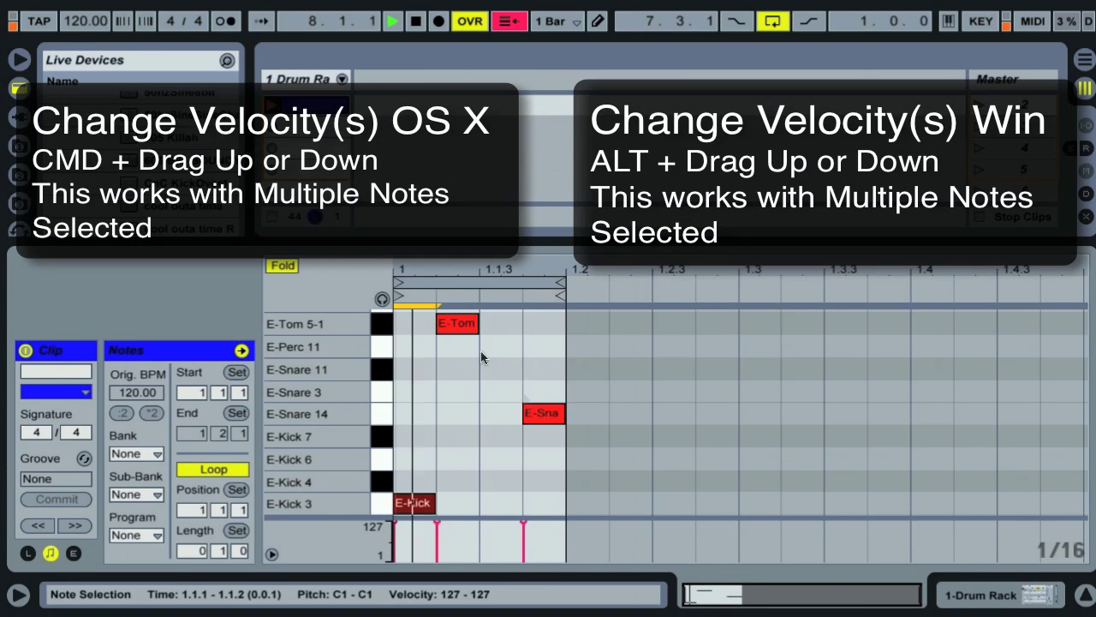
pyautogui.doubleClick(451, 322)
pyautogui.click(554, 413)
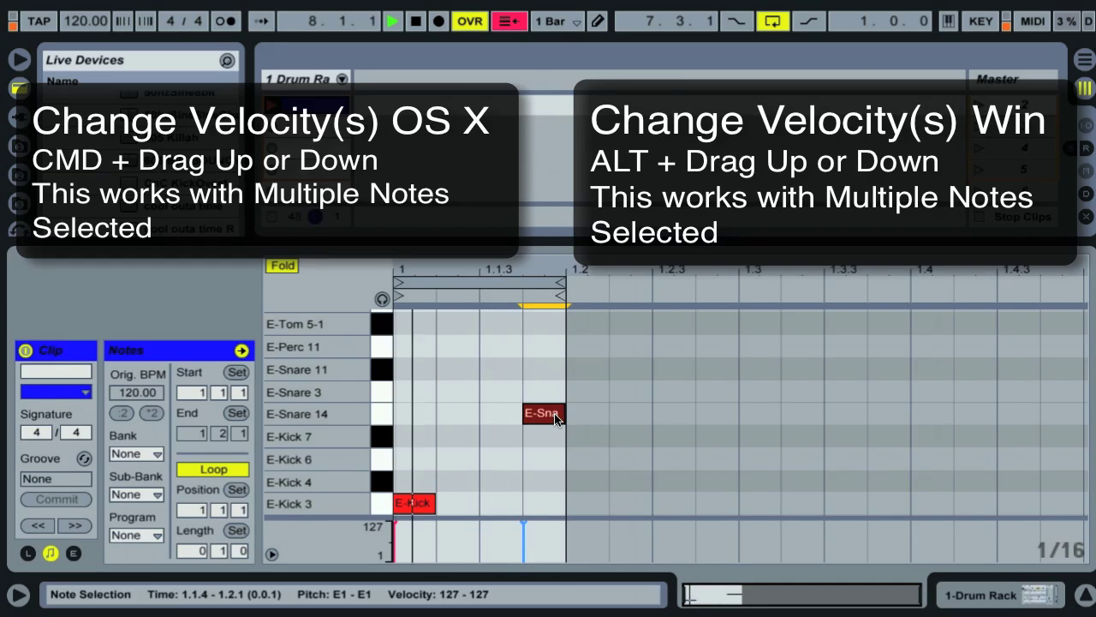
# - Lower the snare note's velocity to 55, raise it to 127, and finish at 106
pyautogui.press('super')
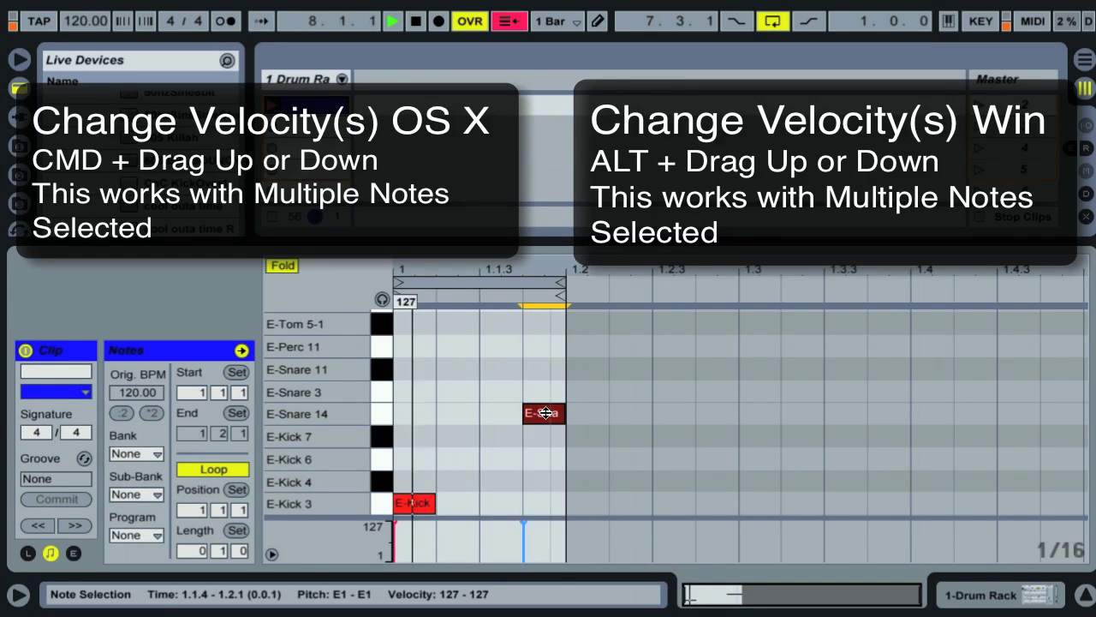
pyautogui.keyDown('super'); pyautogui.click(544, 413); pyautogui.keyUp('super')
pyautogui.moveTo(545, 412); pyautogui.dragTo(545, 415)
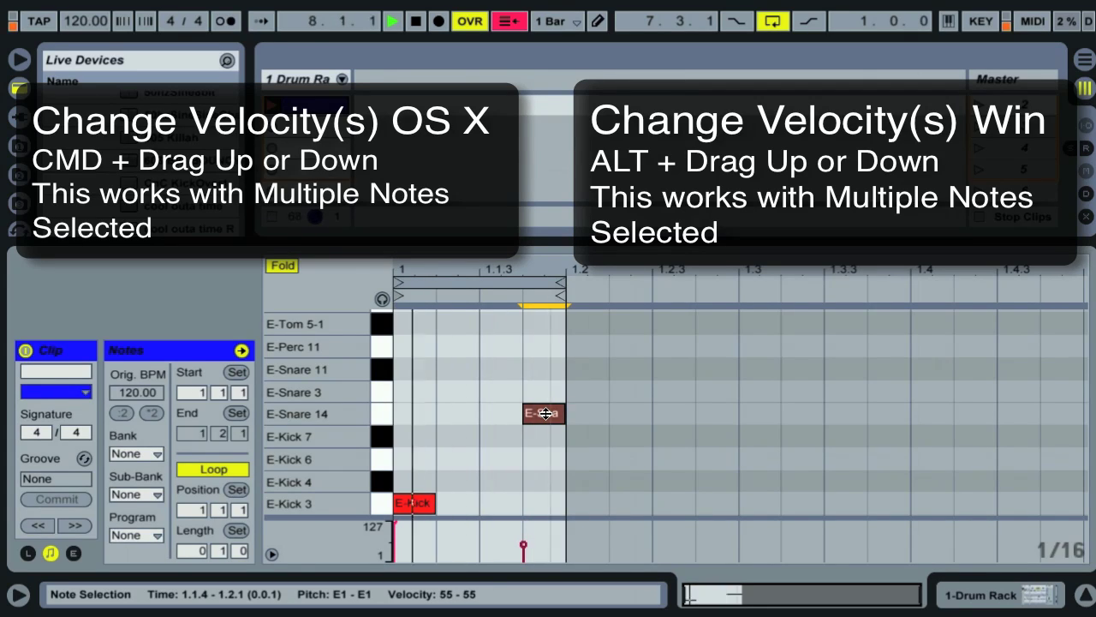
pyautogui.moveTo(545, 414); pyautogui.dragTo(546, 413)
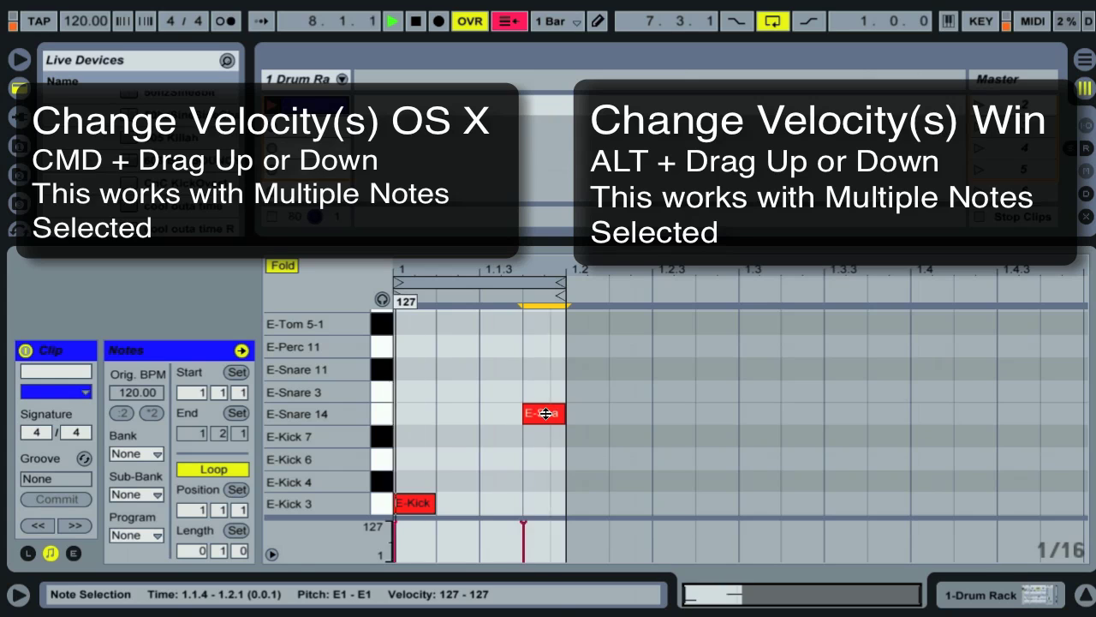
pyautogui.moveTo(546, 413); pyautogui.dragTo(545, 413)
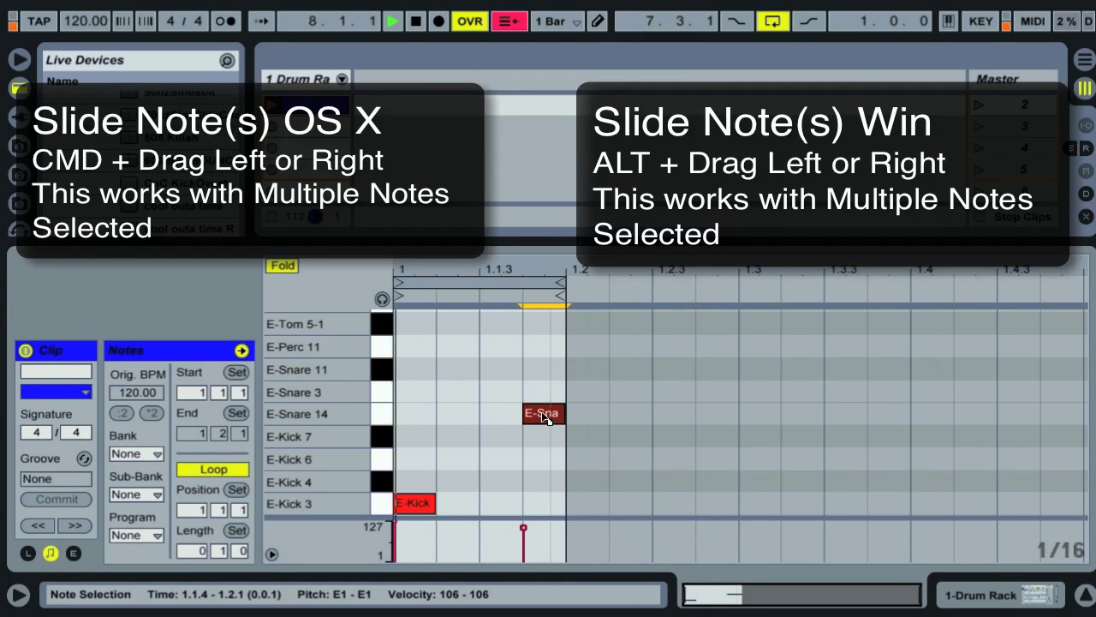
# - Slide the snare note freely off the grid, leaving it between 1.1.3 and 1.1.4, and deselect it
pyautogui.moveTo(545, 418); pyautogui.dragTo(526, 414)
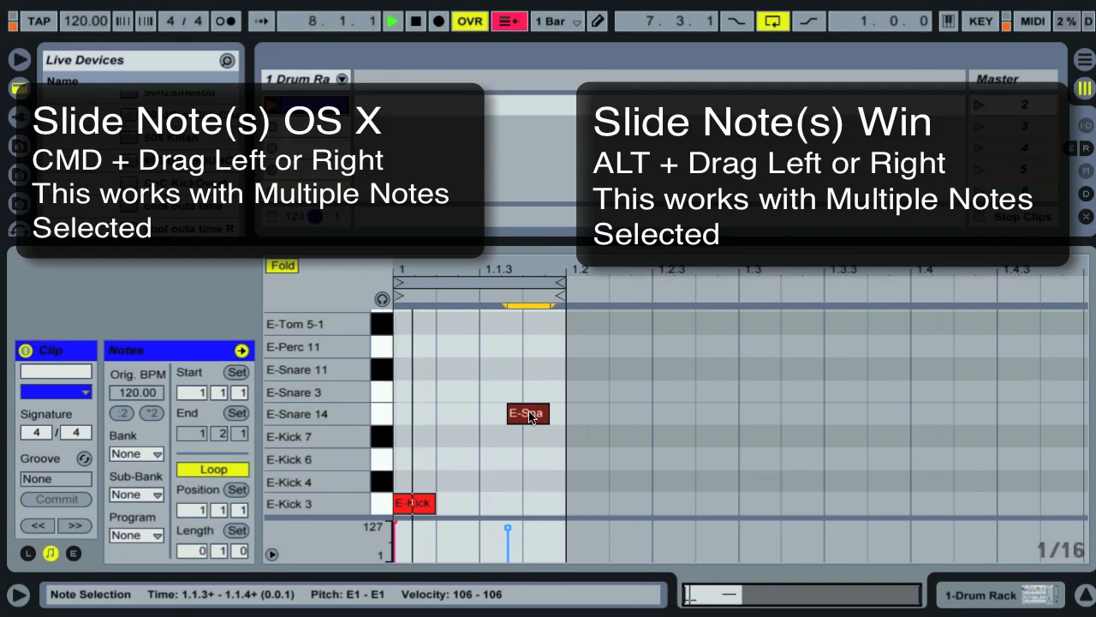
pyautogui.moveTo(525, 413)
pyautogui.mouseDown()
pyautogui.moveTo(495, 417)
pyautogui.moveTo(508, 418)
pyautogui.mouseUp()
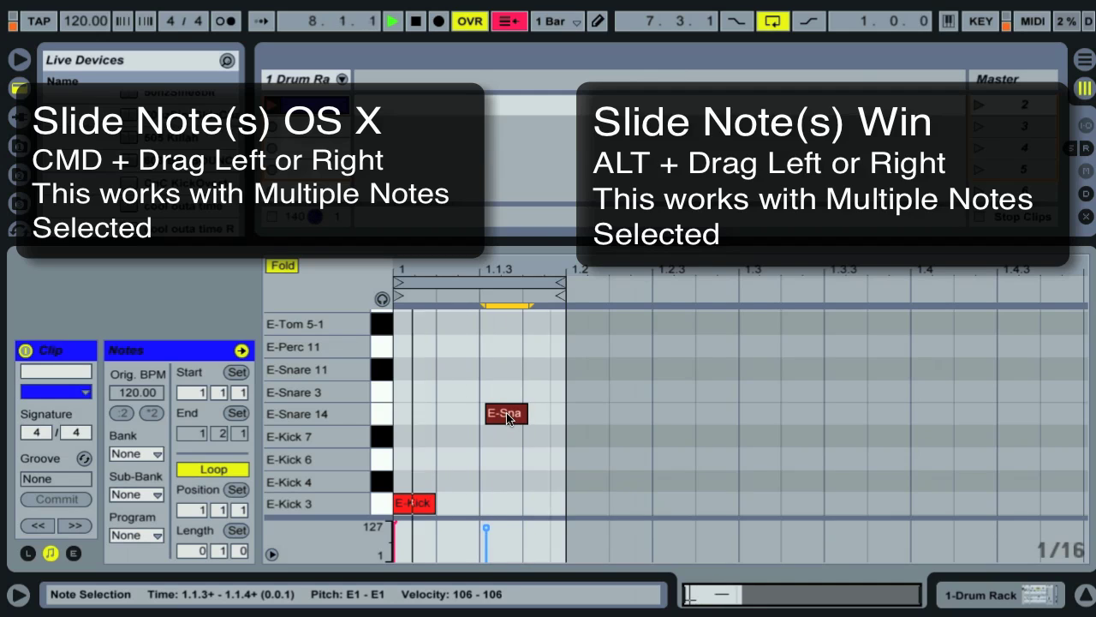
pyautogui.moveTo(507, 417); pyautogui.dragTo(512, 414)
pyautogui.moveTo(512, 418); pyautogui.dragTo(524, 414)
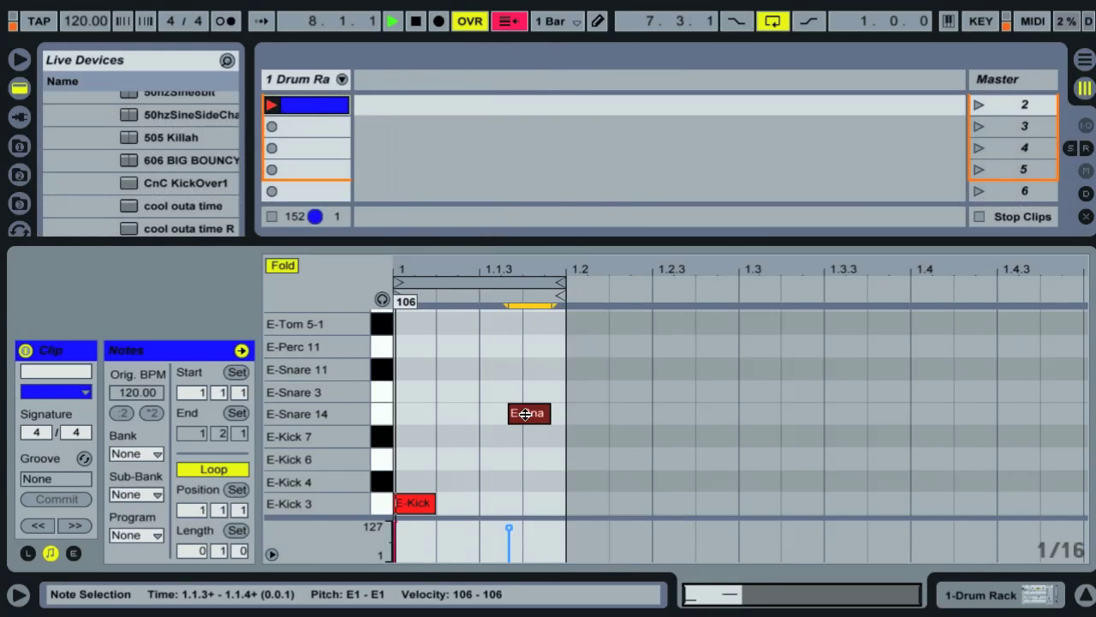
pyautogui.click(446, 467)
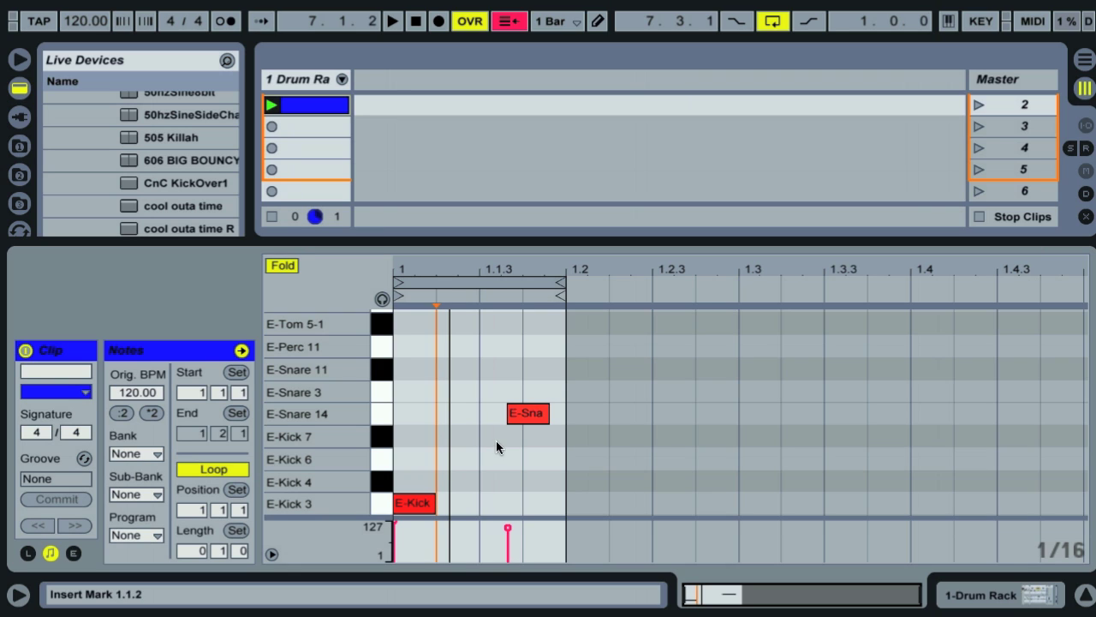
# - Select the snare and kick notes together, and clear the selection by placing the insert mark at 1.1.3
pyautogui.click(521, 419)
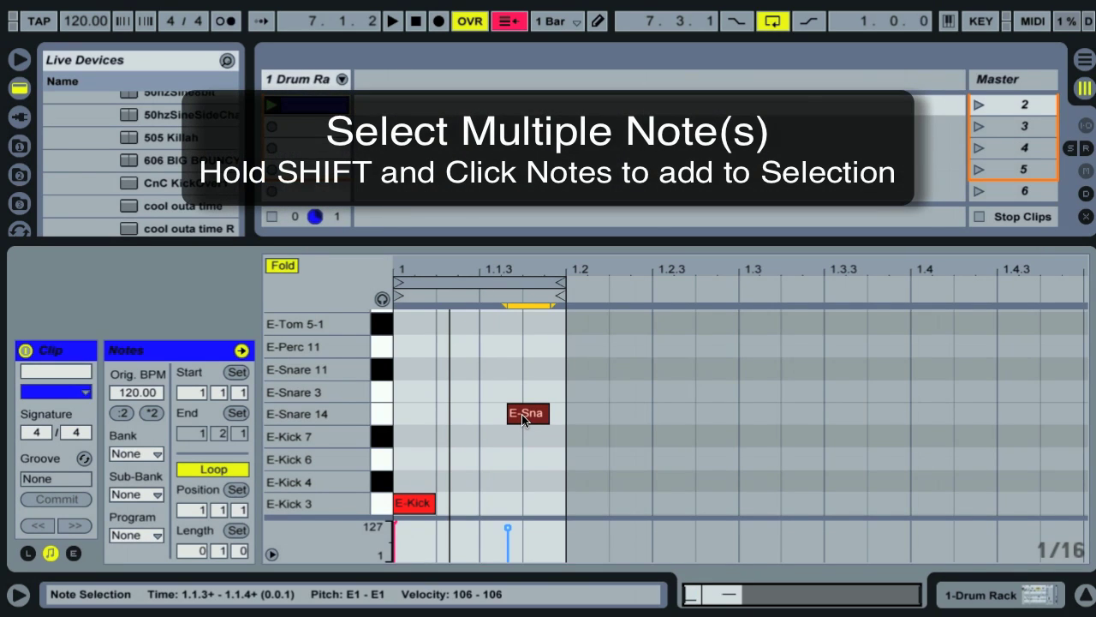
pyautogui.keyDown('shift'); pyautogui.click(412, 503); pyautogui.keyUp('shift')
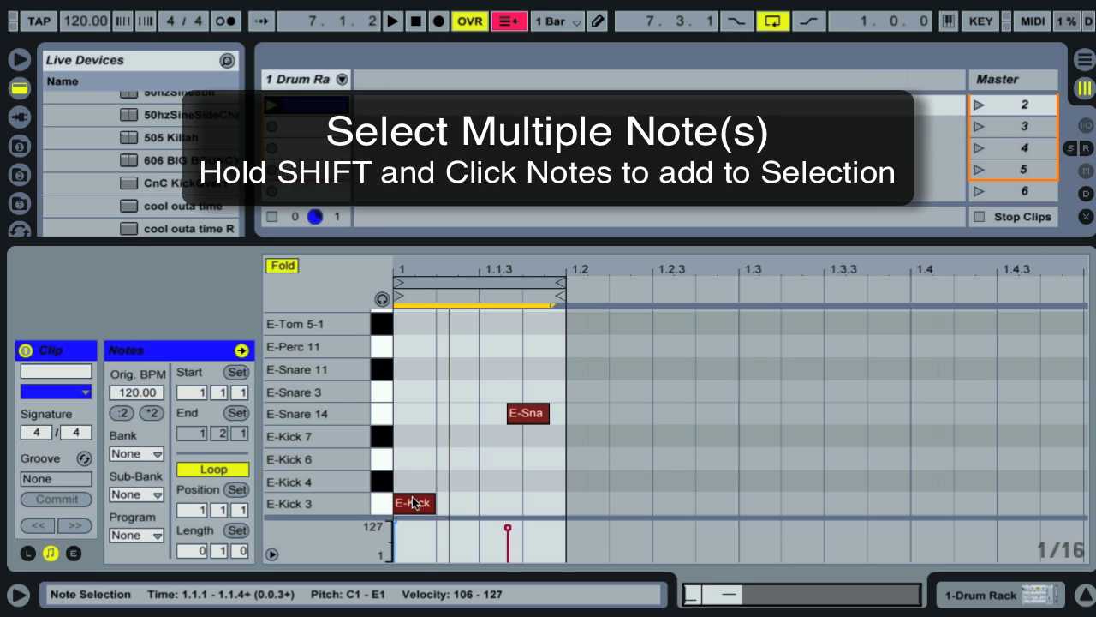
pyautogui.click(463, 480)
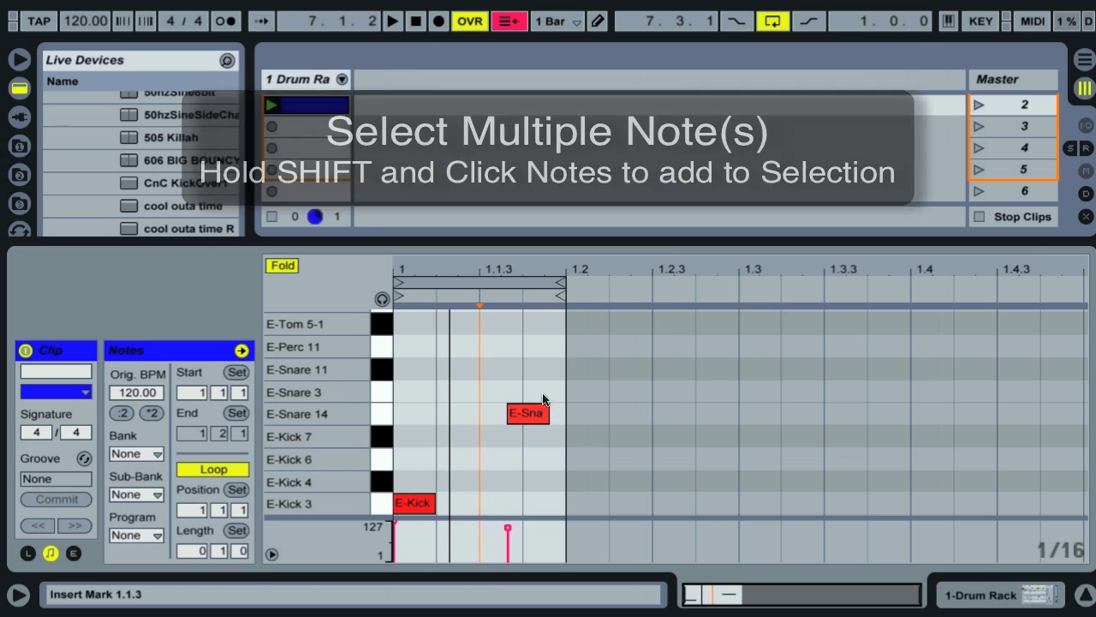
# - Box-select the kick and snare notes, clear the selection, and add an E-Snare 11 note at 1.1.2
pyautogui.moveTo(558, 379); pyautogui.dragTo(397, 506)
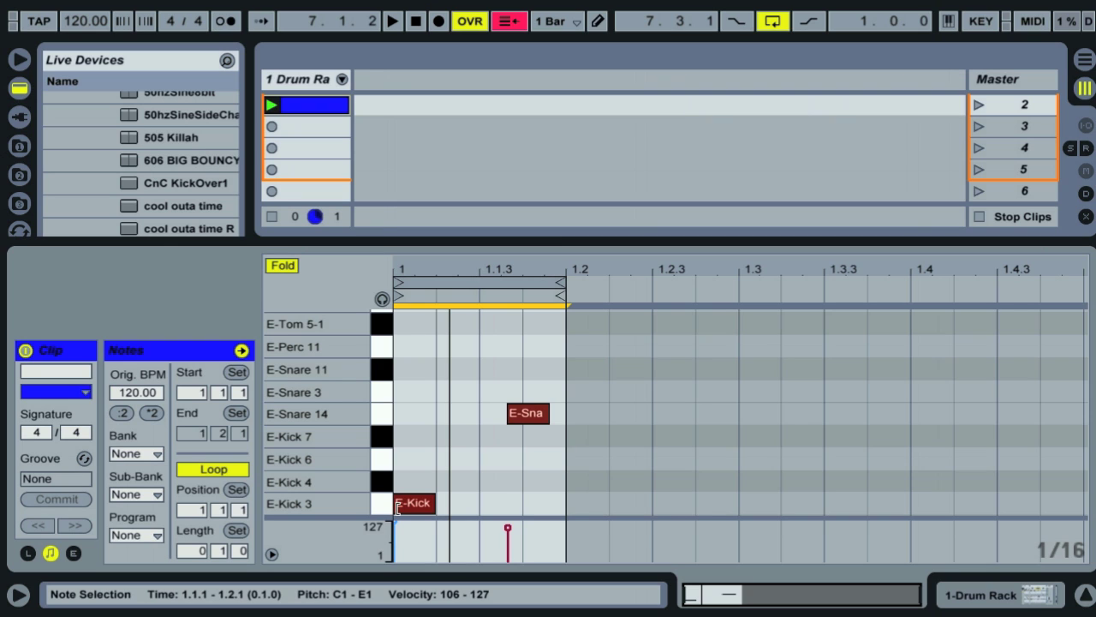
pyautogui.click(451, 419)
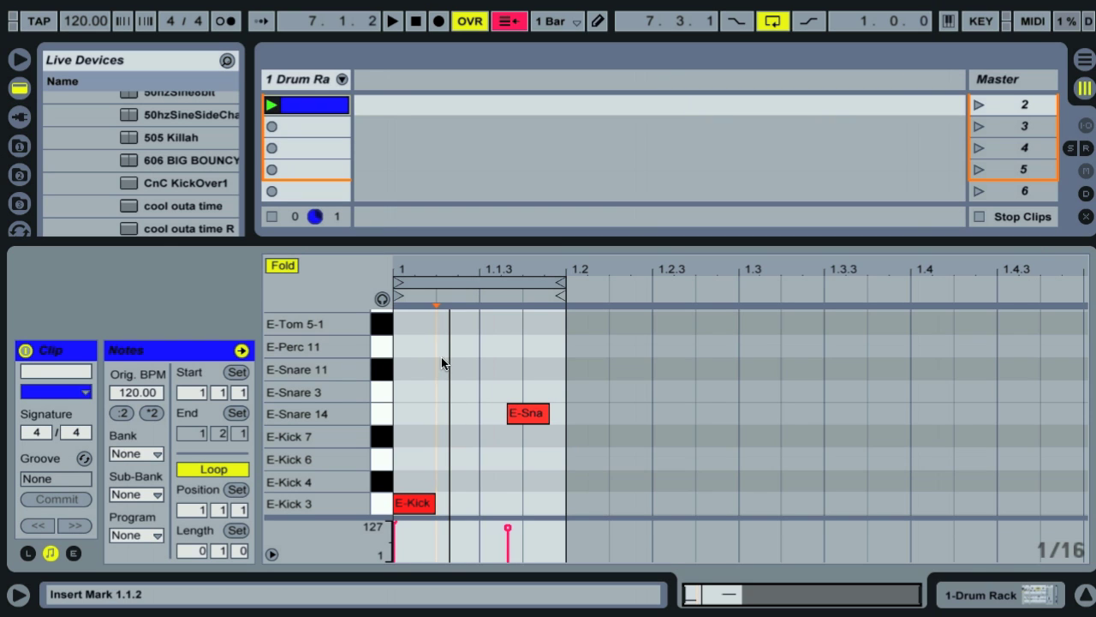
pyautogui.doubleClick(442, 362)
pyautogui.click(506, 362)
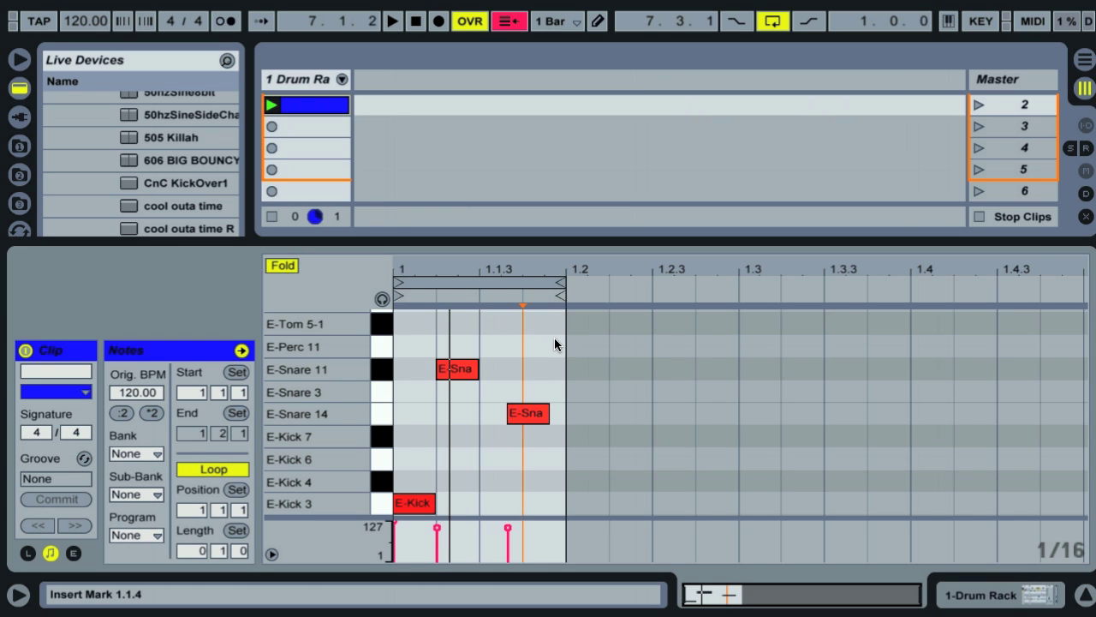
# - Select all notes in the time range 1.1.1 to 1.2.1 and duplicate them to start at 1.2.1
pyautogui.moveTo(561, 342); pyautogui.dragTo(398, 346)
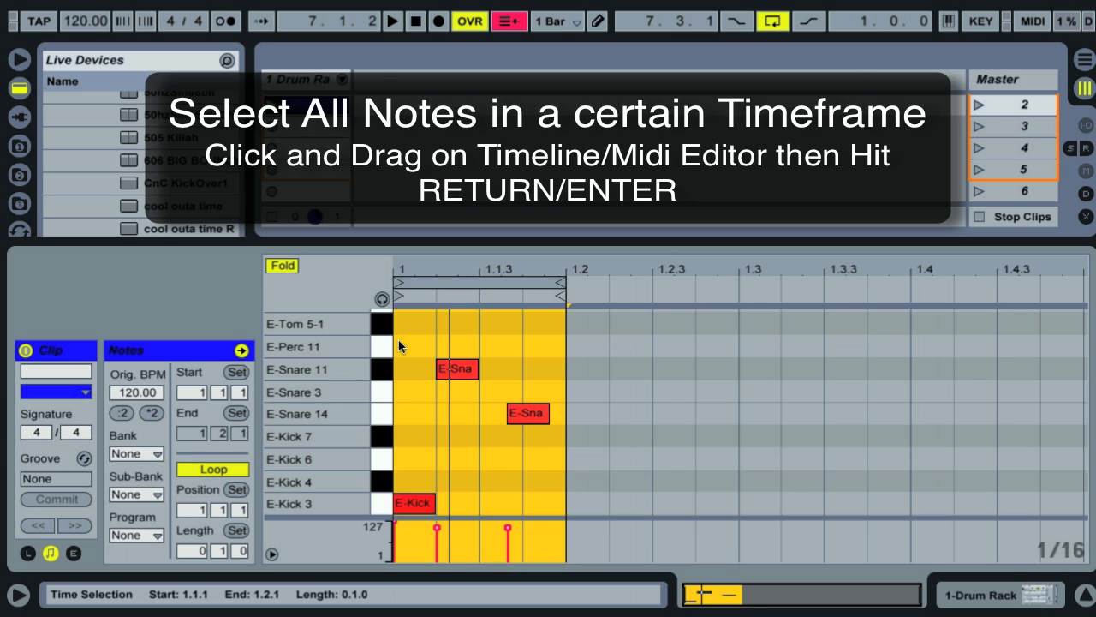
pyautogui.press('Return')
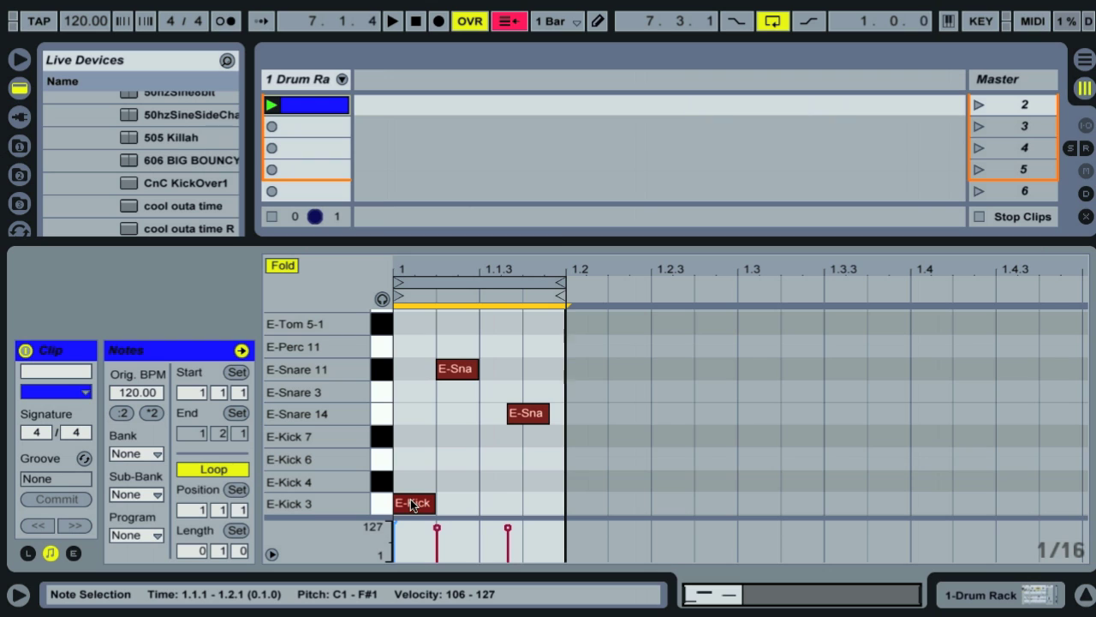
pyautogui.moveTo(410, 500); pyautogui.dragTo(587, 507)
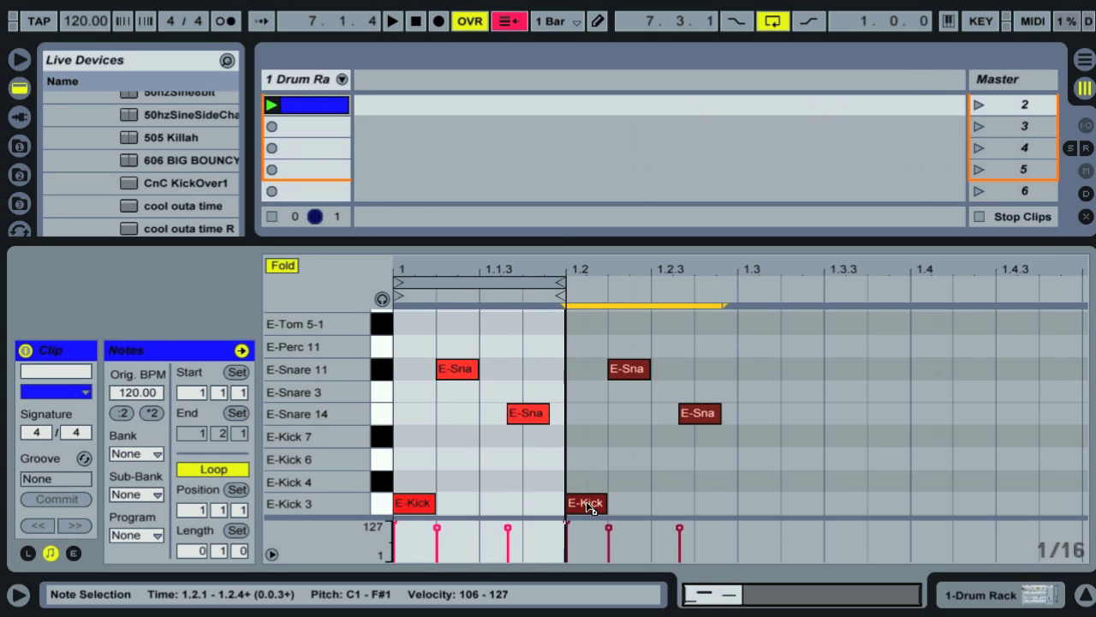
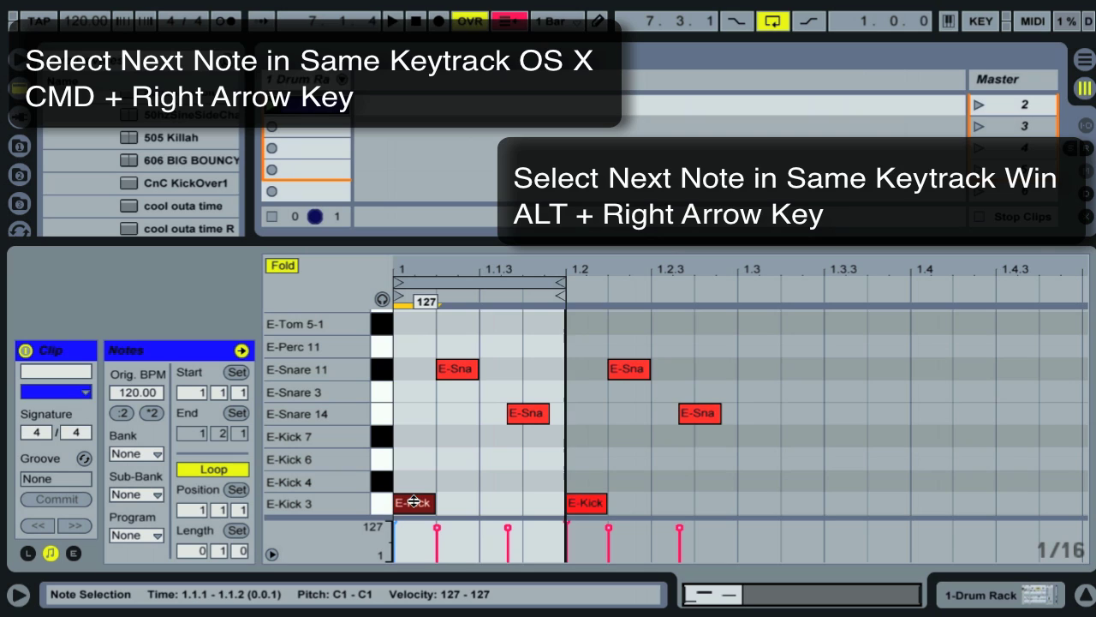
# - Step from the first E-Kick 3 note to the next in its key track, and extend the selection from the first kick to both
pyautogui.hotkey('alt', 'Right')
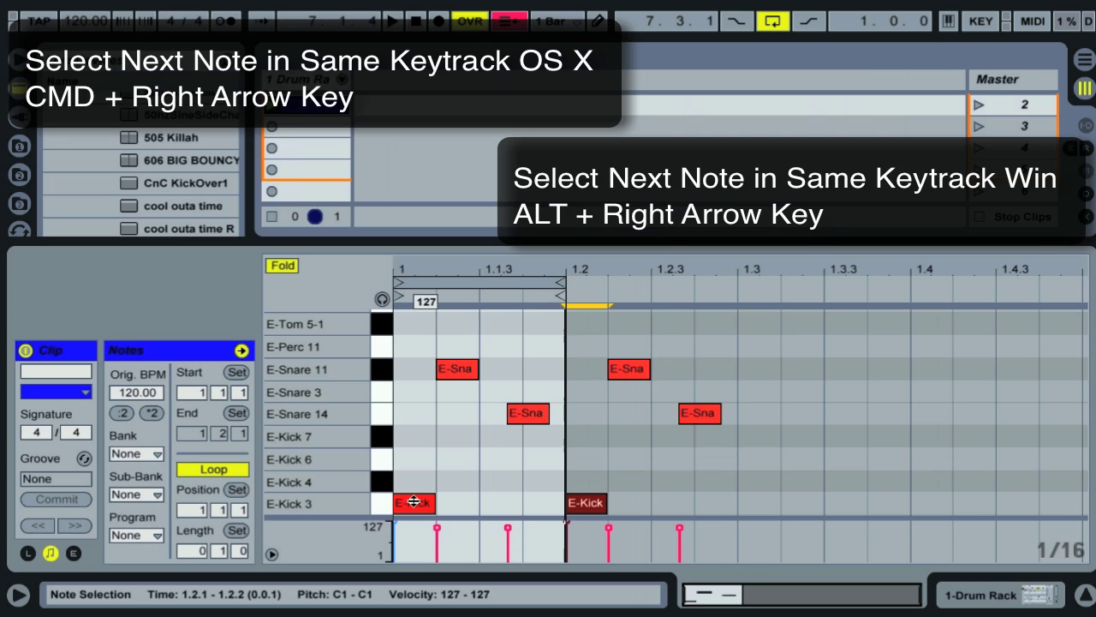
pyautogui.hotkey('alt', 'Right')
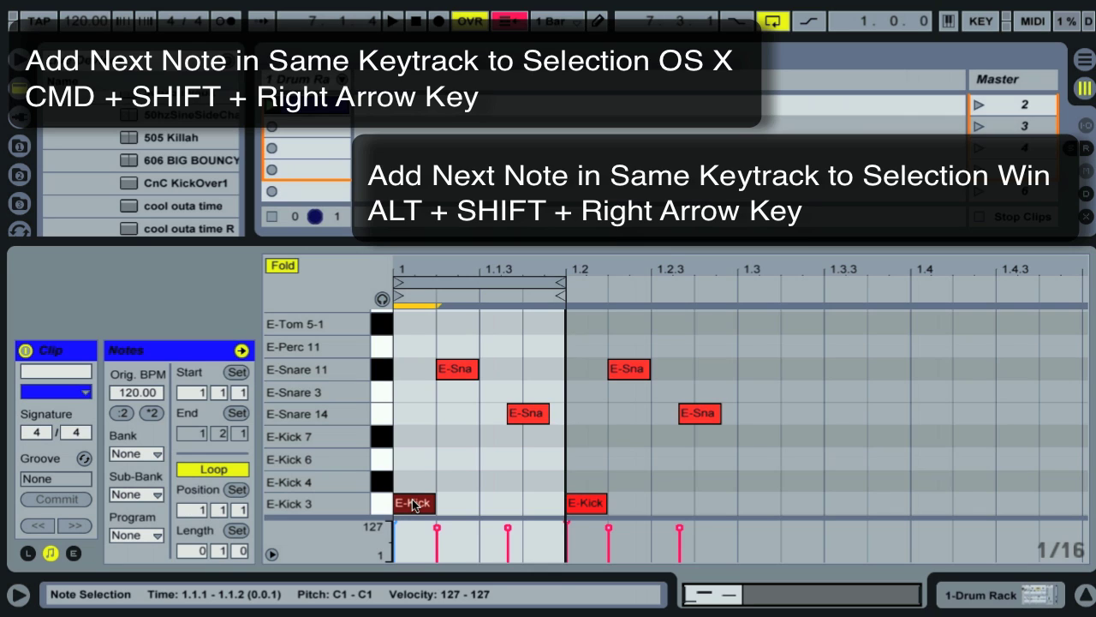
pyautogui.press('super+shift+Right')
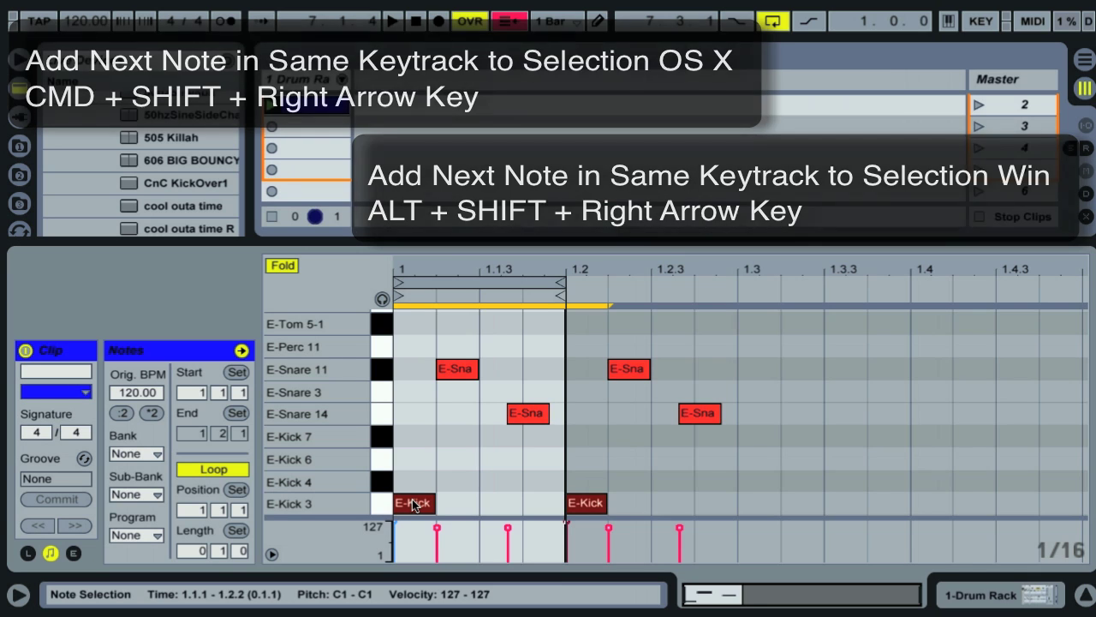
# - Select the first E-Kick 3 note and advance the selection note by note in time to the last E-Snare 14 note
pyautogui.click(412, 502)
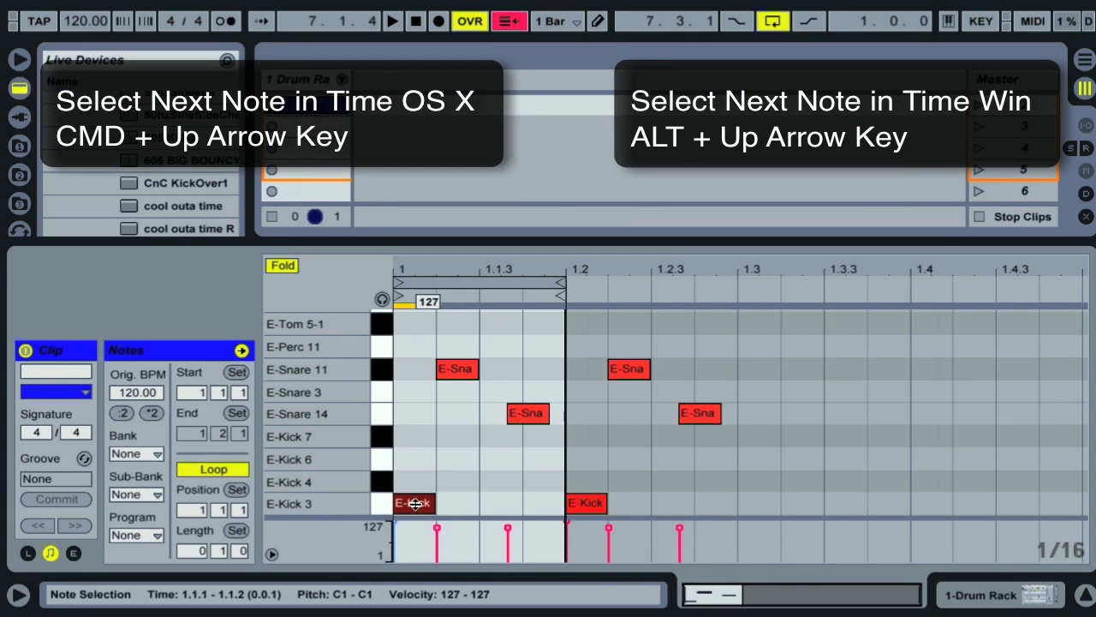
pyautogui.press('super+Up')
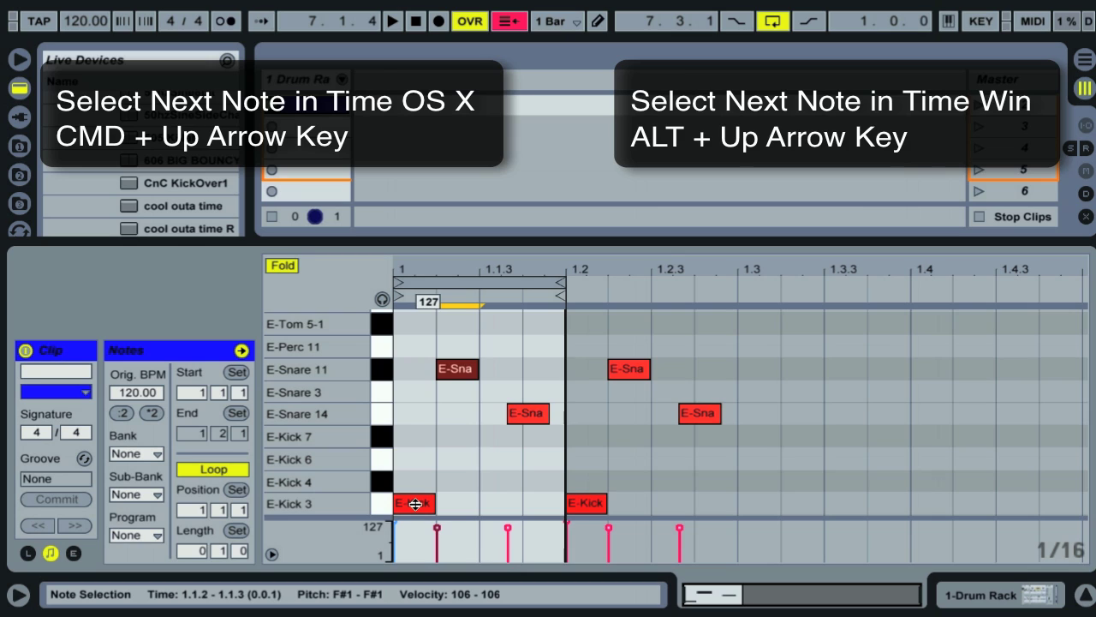
pyautogui.press('super+Up')
pyautogui.press('super+Up')
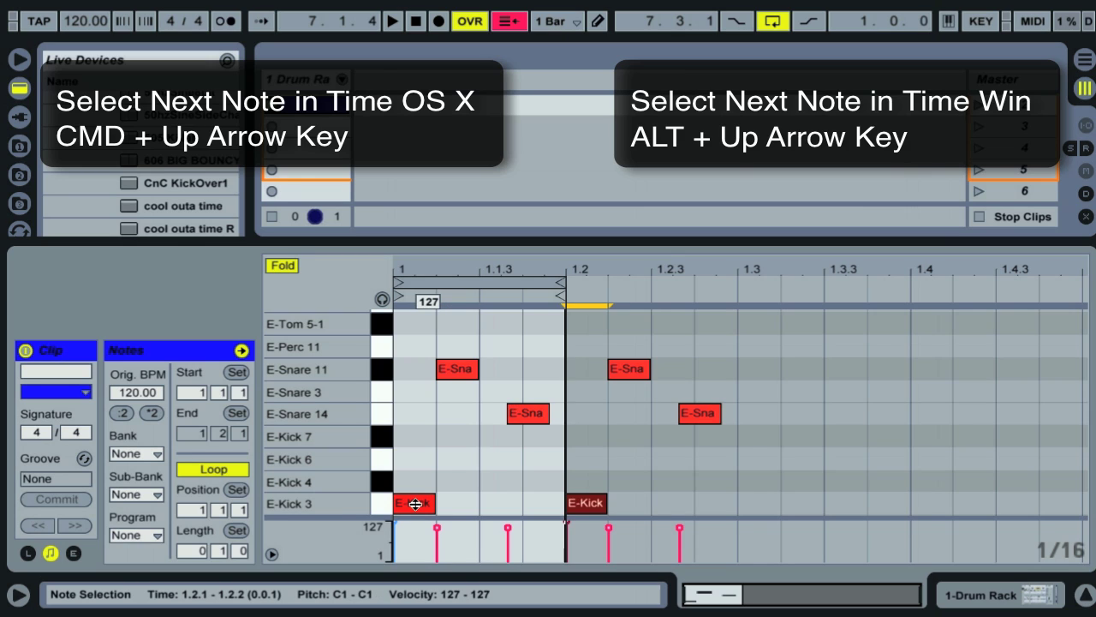
pyautogui.press('super+Up')
pyautogui.press('super+Up')
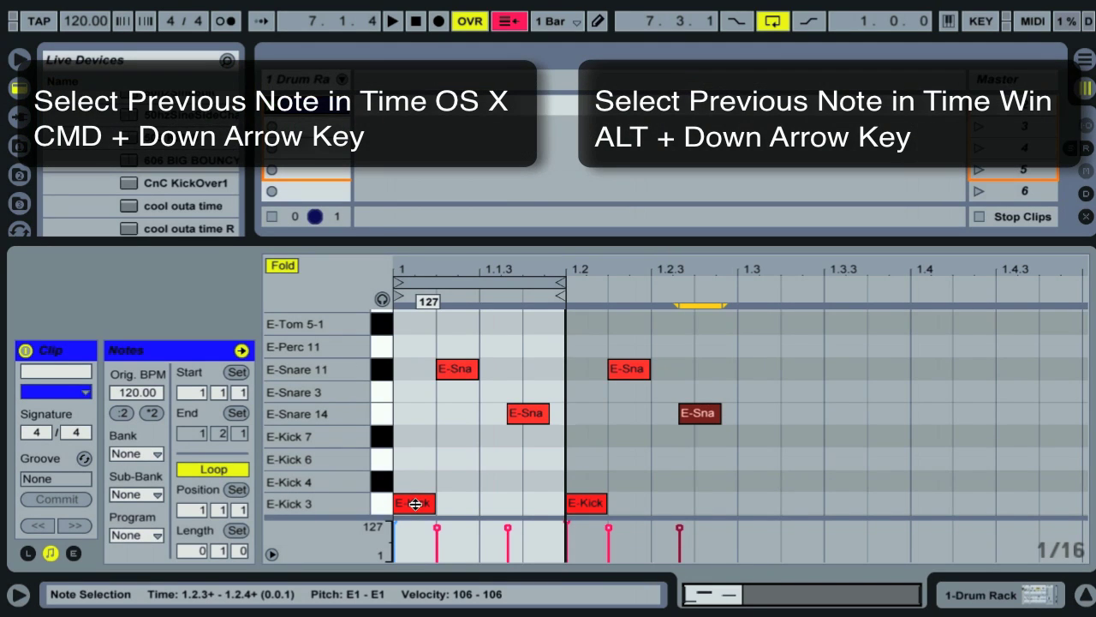
# - Move the selection back through the previous notes in time to the first E-Kick 3 note
pyautogui.press('super+Down')
pyautogui.press('super+Down')
pyautogui.press('super+Down')
pyautogui.press('super+Down')
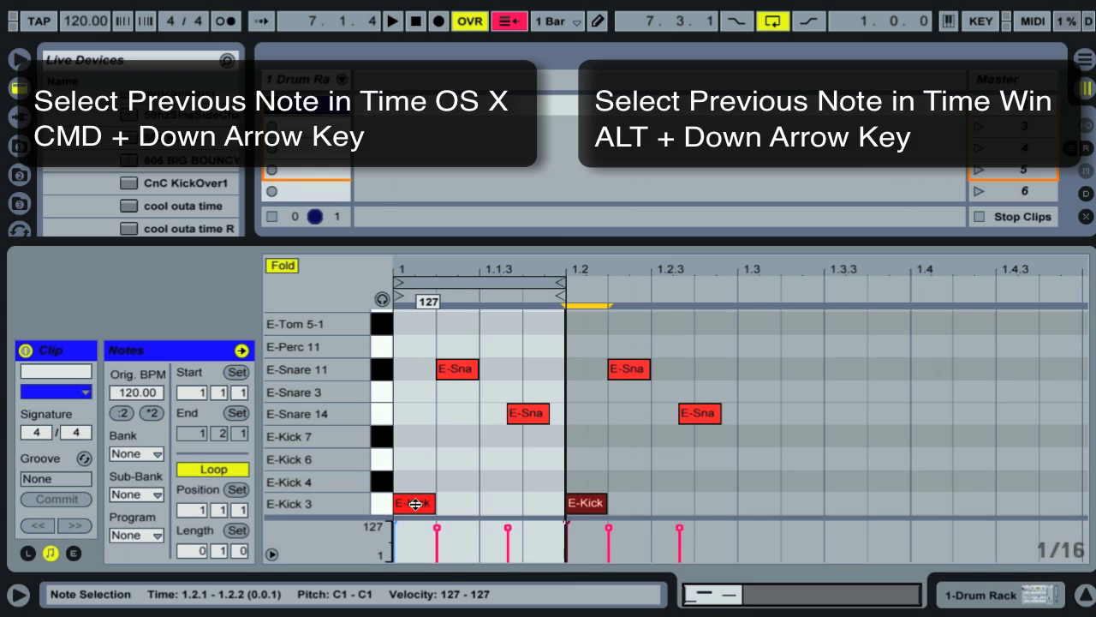
pyautogui.press('super+Down')
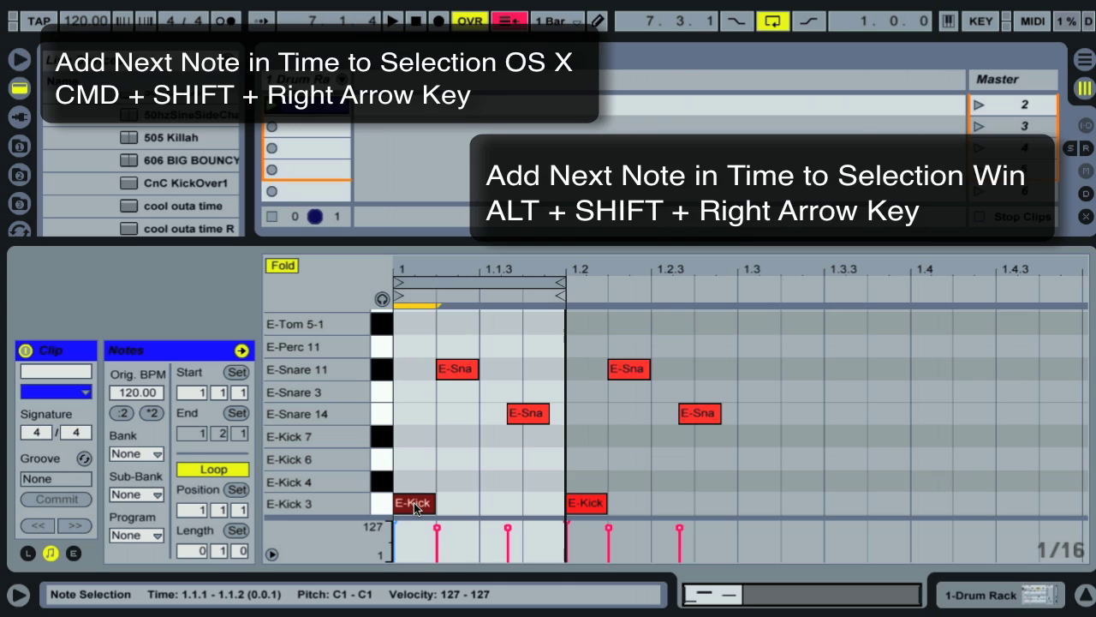
# - Extend the selection from the first kick by adding each following note in time until all six notes are selected
pyautogui.press('super+shift+Right')
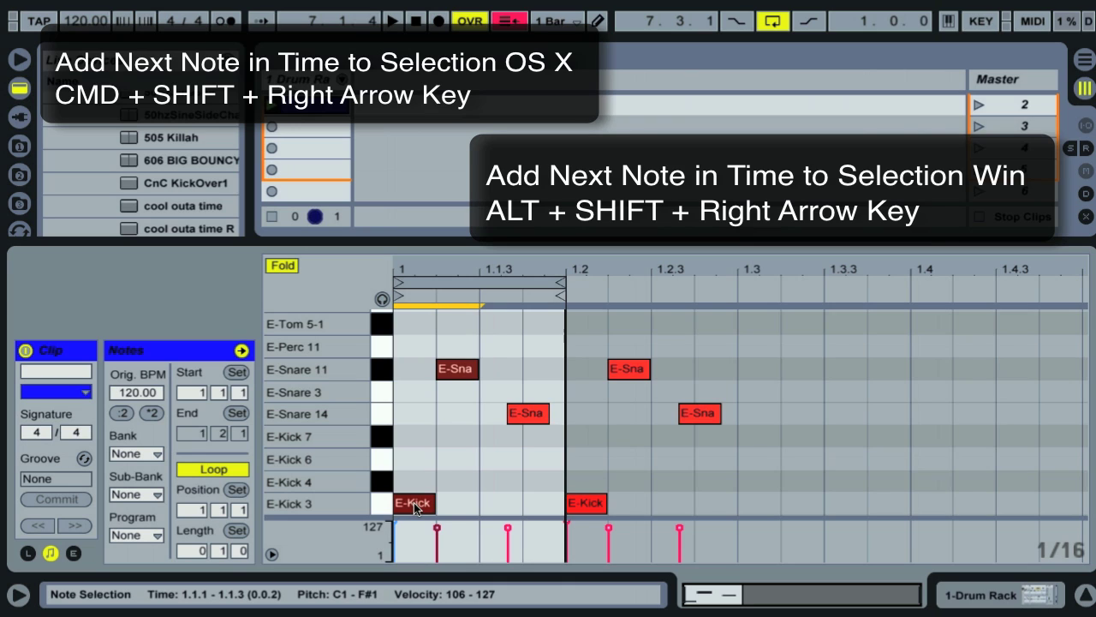
pyautogui.press('super+shift+Right')
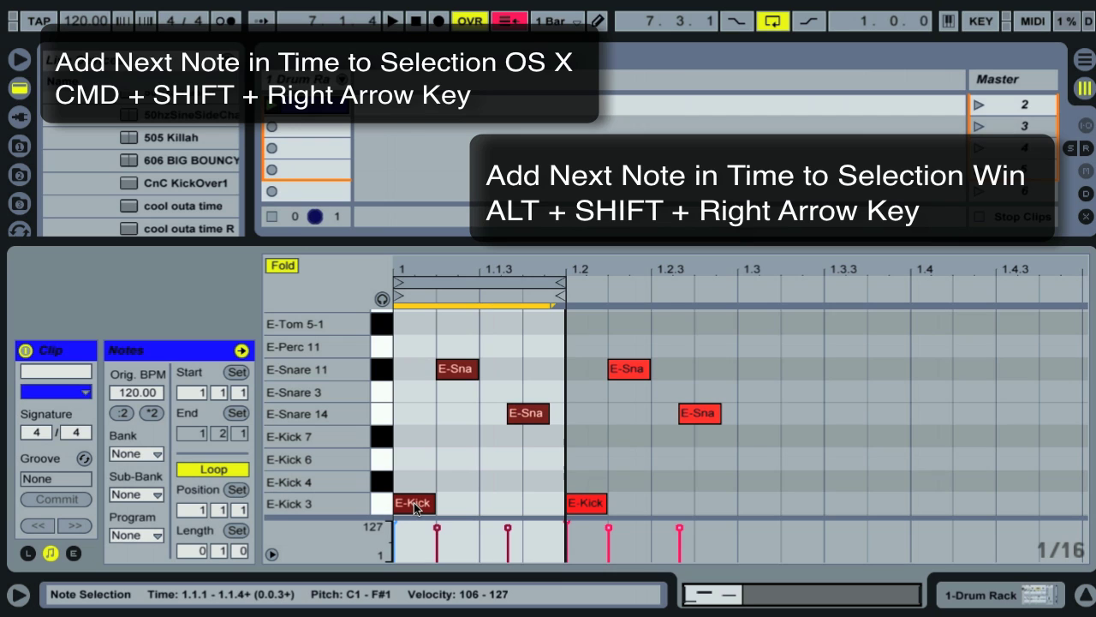
pyautogui.press('super+shift+Right')
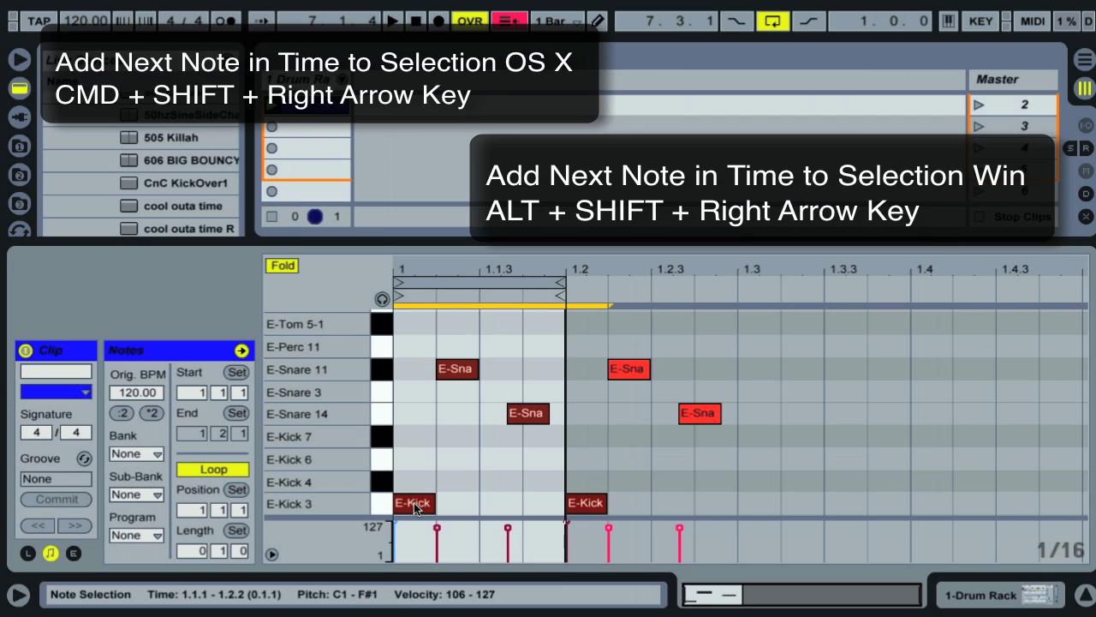
pyautogui.press('super+shift+Right')
pyautogui.press('super+shift+Right')
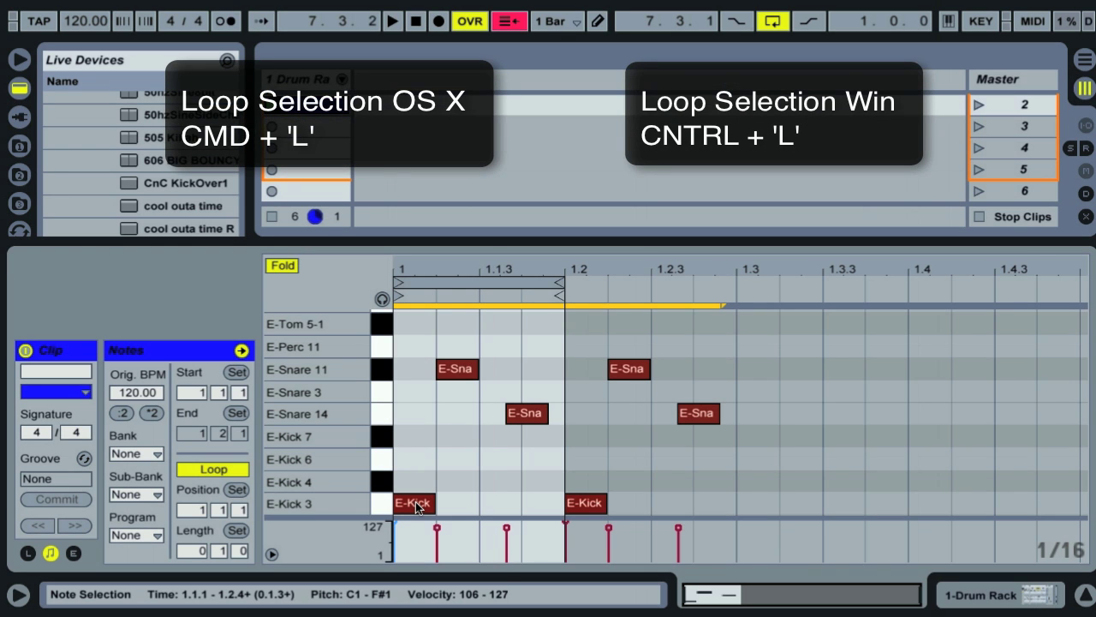
# - Loop the clip over the selected notes, and deselect them by placing the insert mark at 1.3.1
pyautogui.scroll(2, 583, 438)
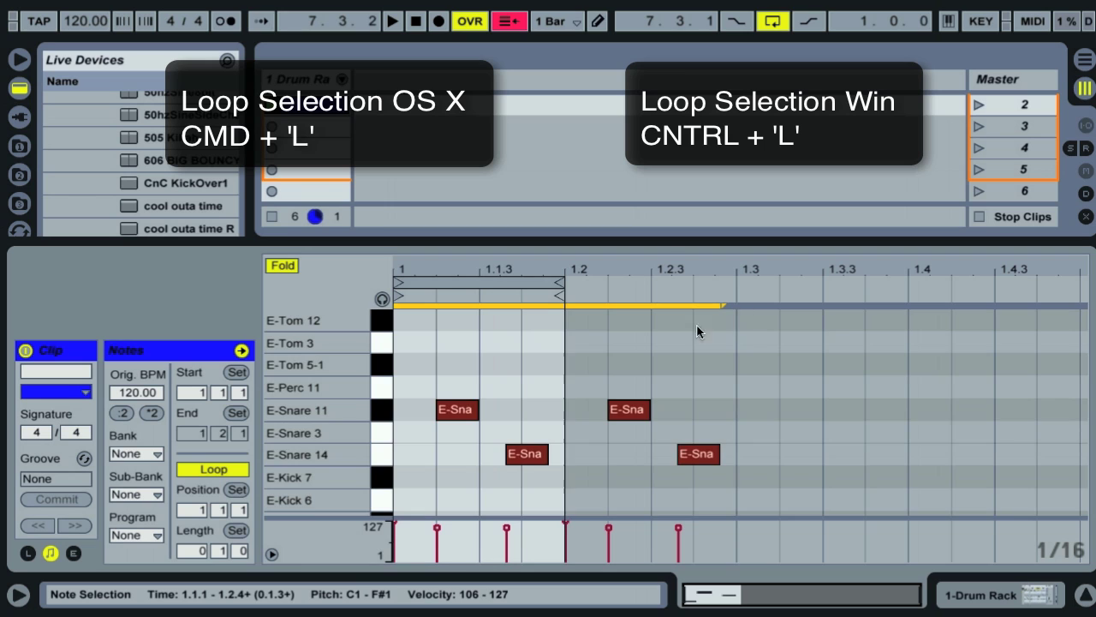
pyautogui.scroll(4, 682, 374)
pyautogui.scroll(-6, 685, 377)
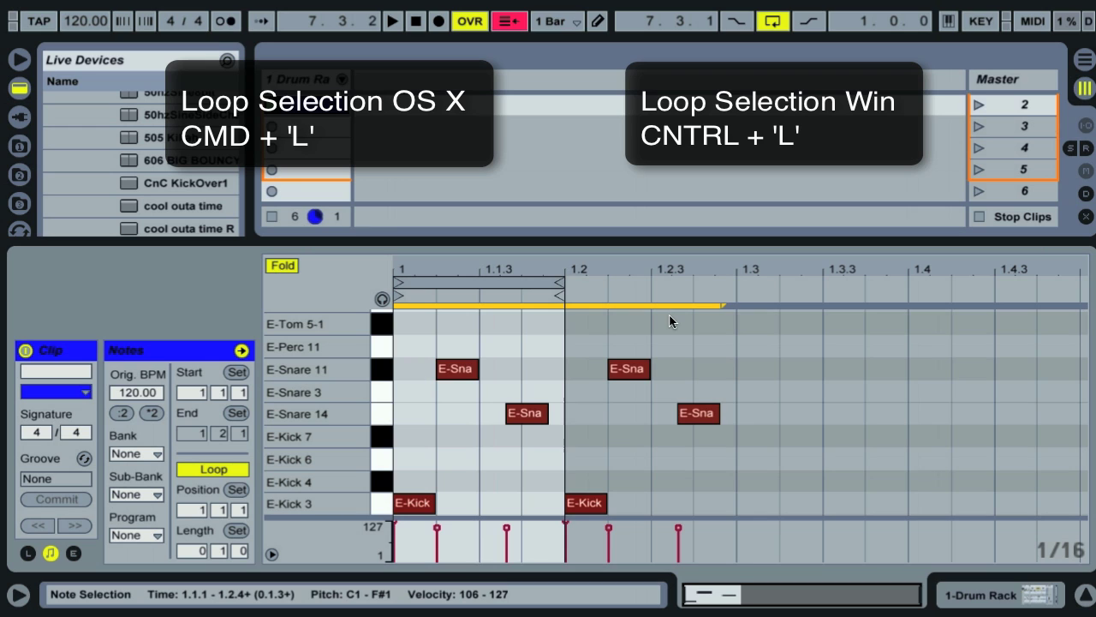
pyautogui.hotkey('ctrl', 'l')
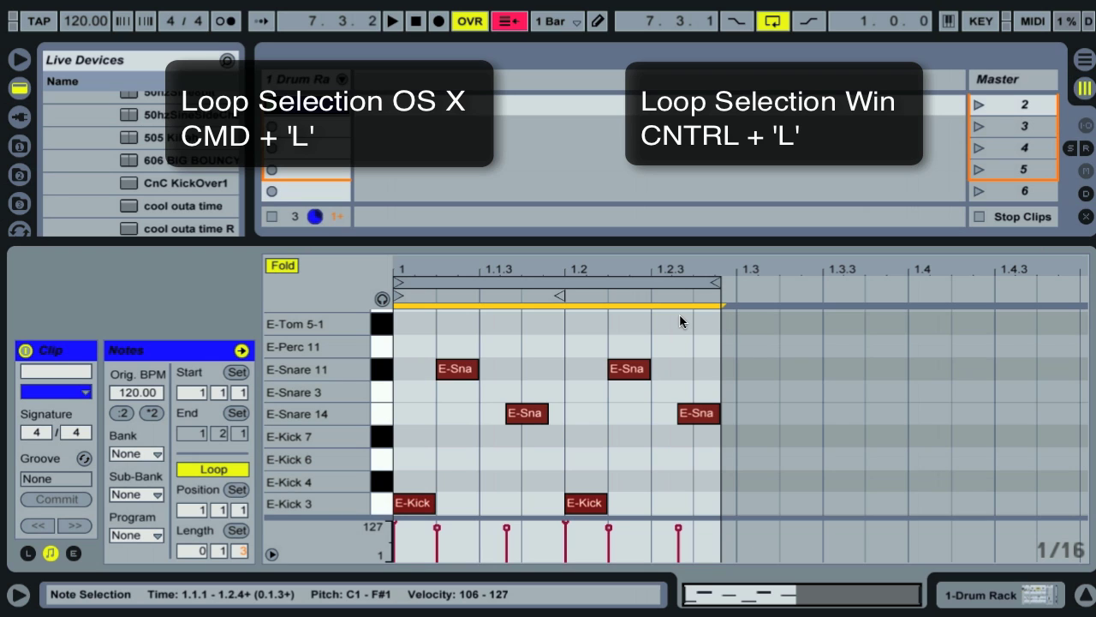
pyautogui.click(733, 322)
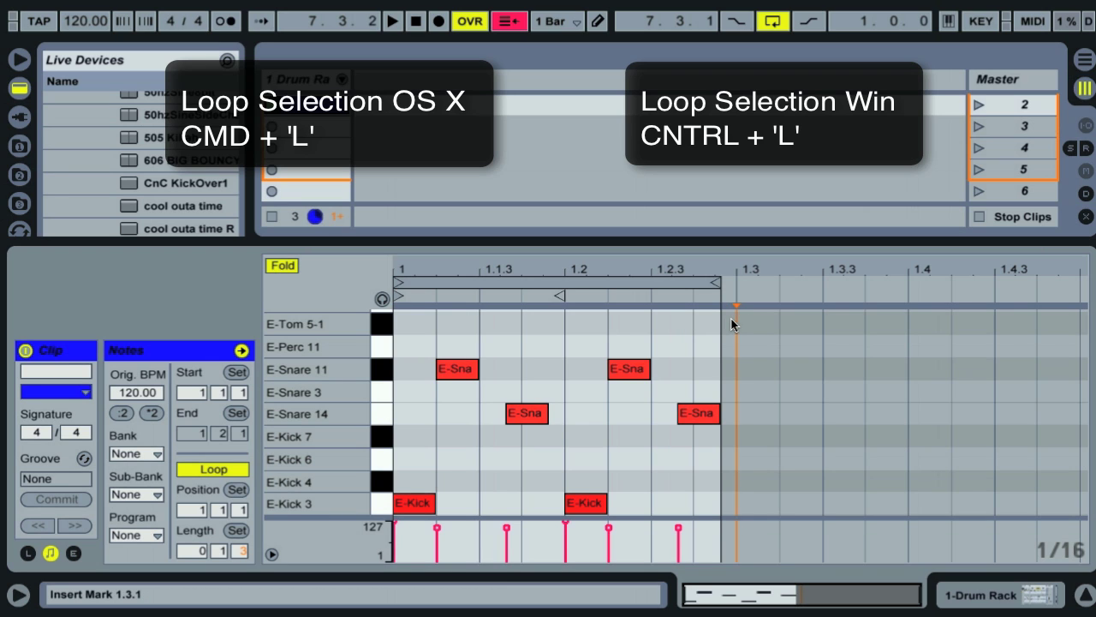
# - Select the time range from 1.1.1 to 1.3.1 and set the clip loop to it
pyautogui.moveTo(732, 319); pyautogui.dragTo(397, 318)
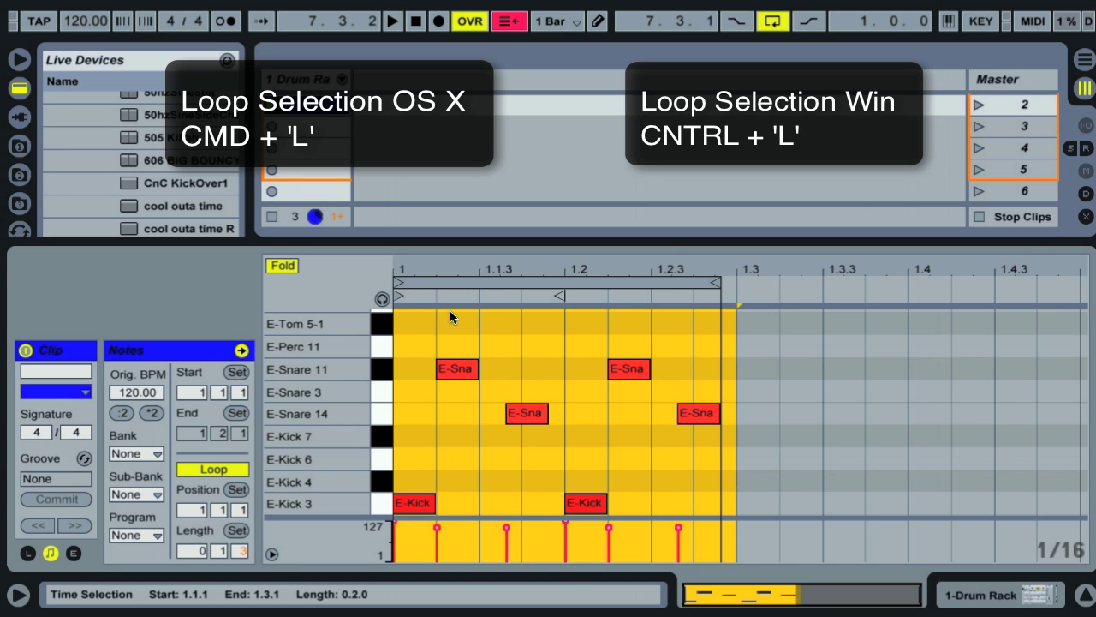
pyautogui.hotkey('ctrl', 'l')
pyautogui.click(414, 205)
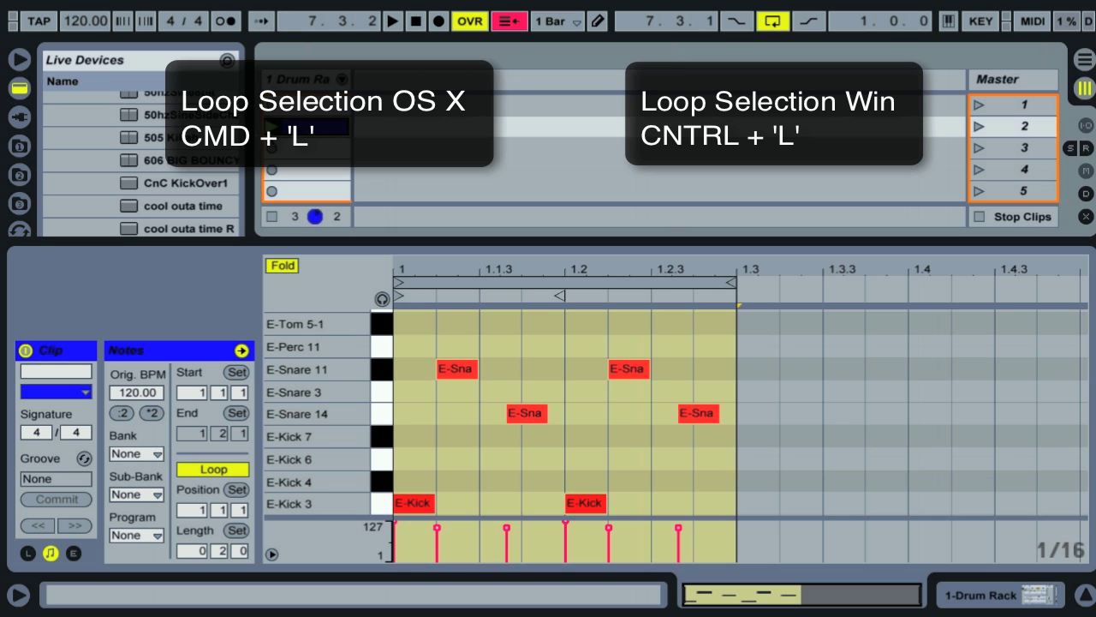
# - Start playback and move the two off-grid E-Snare 14 notes onto the grid at 1.1.4 and 1.2.4
pyautogui.press('space')
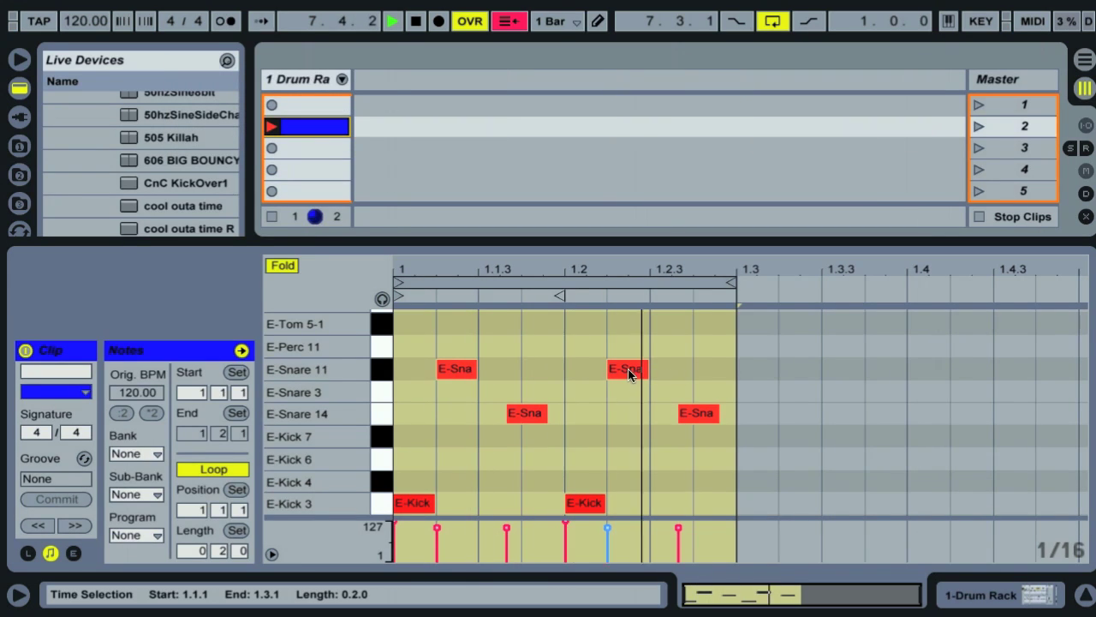
pyautogui.click(478, 414)
pyautogui.moveTo(514, 412); pyautogui.dragTo(531, 413)
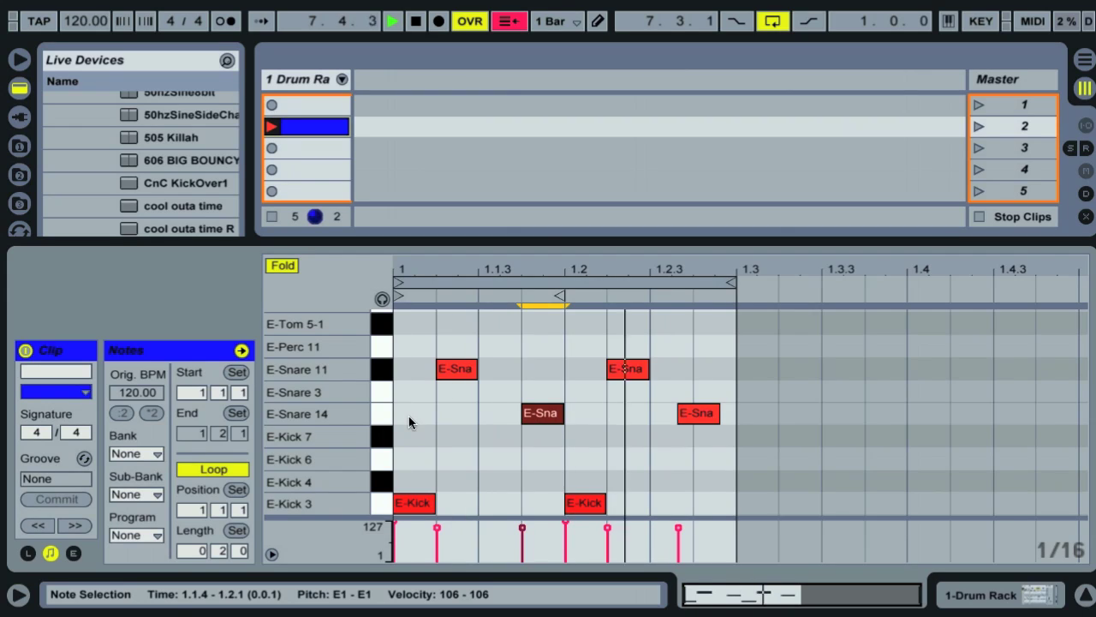
pyautogui.moveTo(698, 413); pyautogui.dragTo(714, 412)
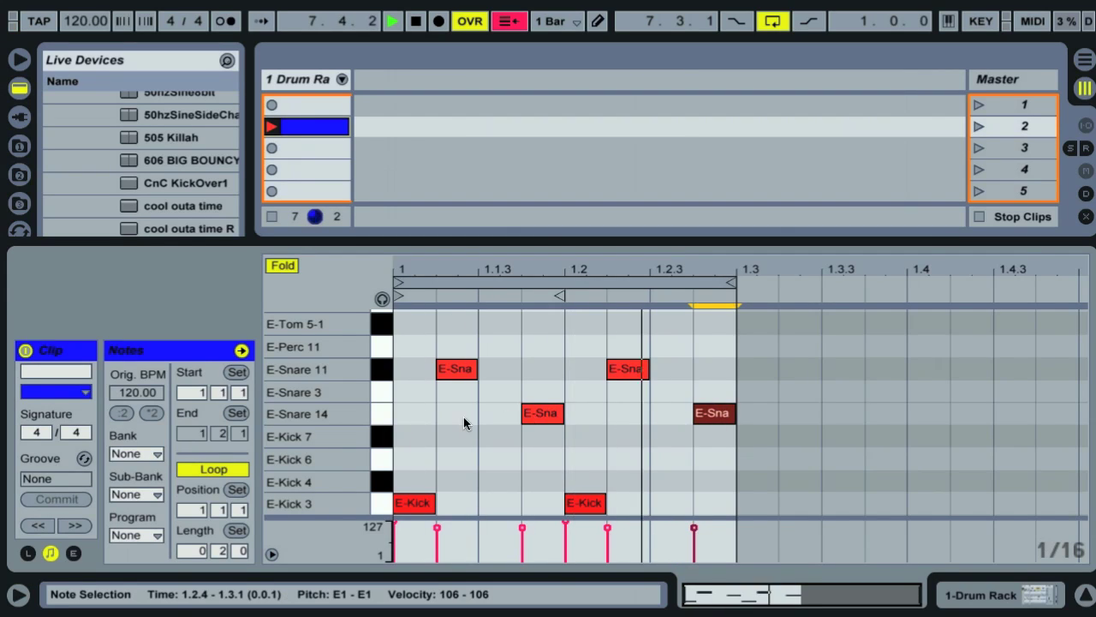
# - Audition the E-Snare 3 key and select both E-Snare 14 notes
pyautogui.click(383, 401)
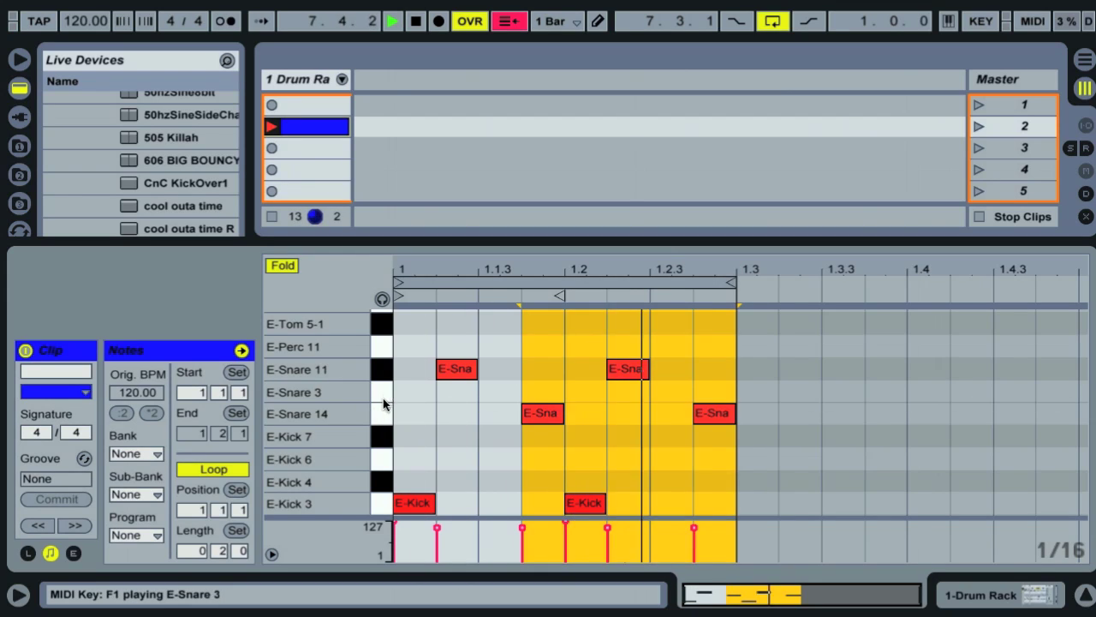
pyautogui.click(535, 413)
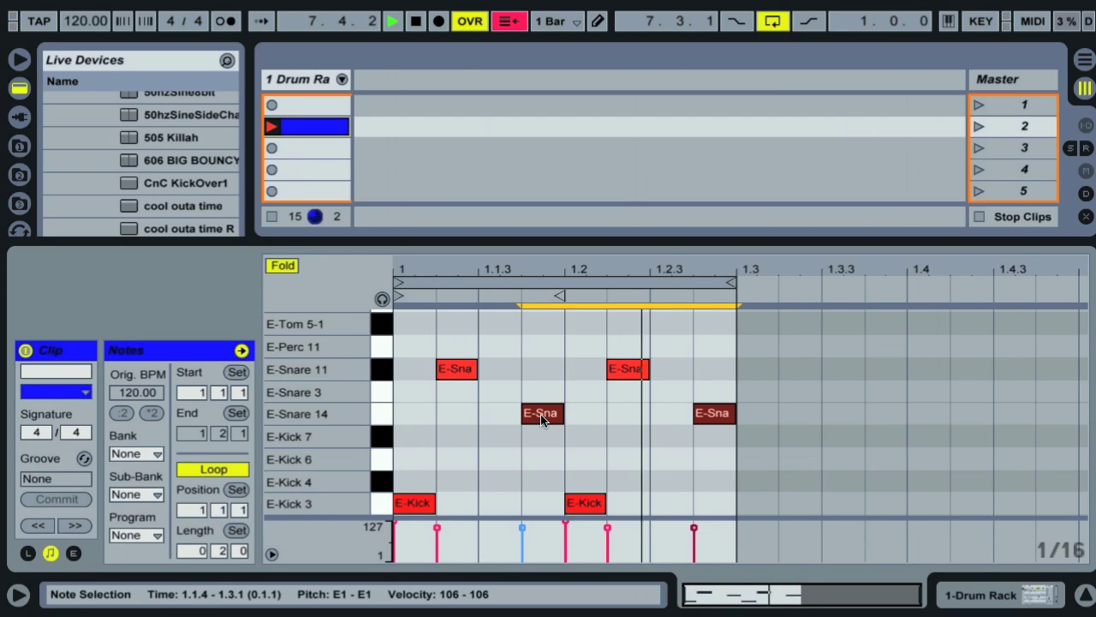
pyautogui.moveTo(541, 418)
pyautogui.mouseDown()
pyautogui.moveTo(472, 415)
pyautogui.moveTo(538, 418)
pyautogui.mouseUp()
# - Nudge both selected E-Snare 14 notes three grid steps earlier, and return them to 1.1.4 and 1.2.4
pyautogui.press('Left')
pyautogui.press('Left')
pyautogui.press('Left')
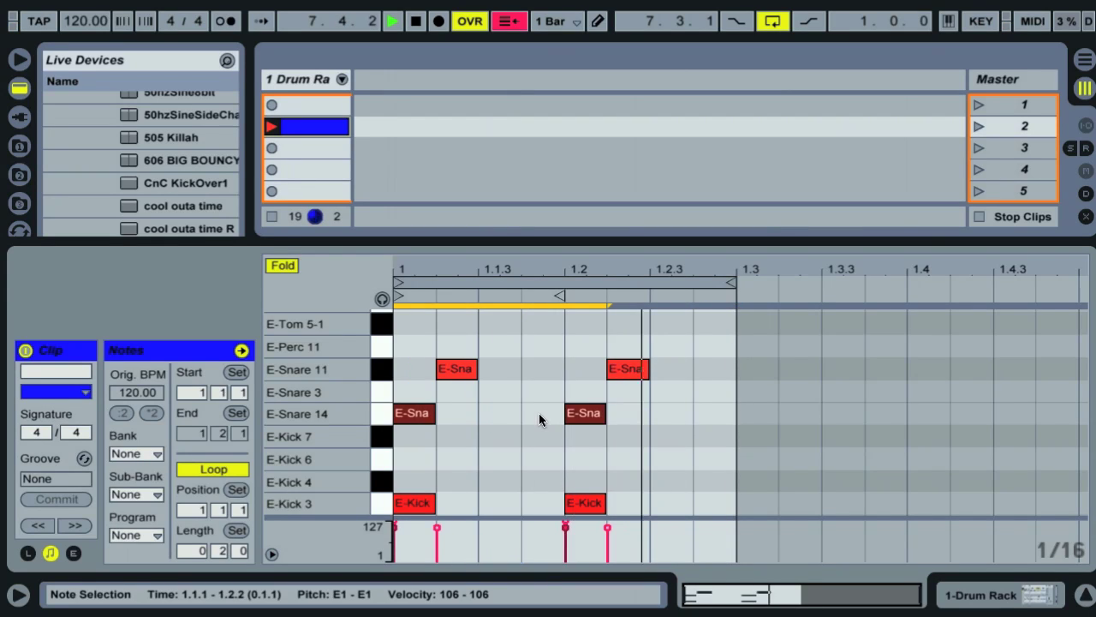
pyautogui.press('Right')
pyautogui.press('Right')
pyautogui.press('Right')
# - Transpose the two selected notes down to E-Kick 7, up to E-Perc 11, and up one octave to E-HiHat 9 Closed
pyautogui.press('Down')
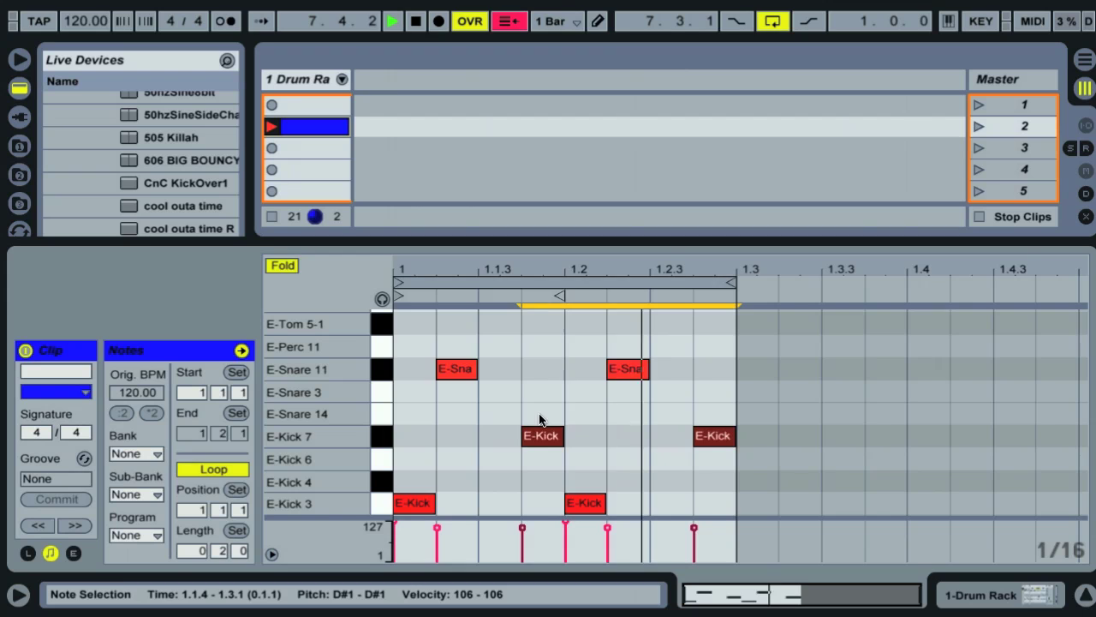
pyautogui.press('Up')
pyautogui.press('Up')
pyautogui.press('Up')
pyautogui.press('Up')
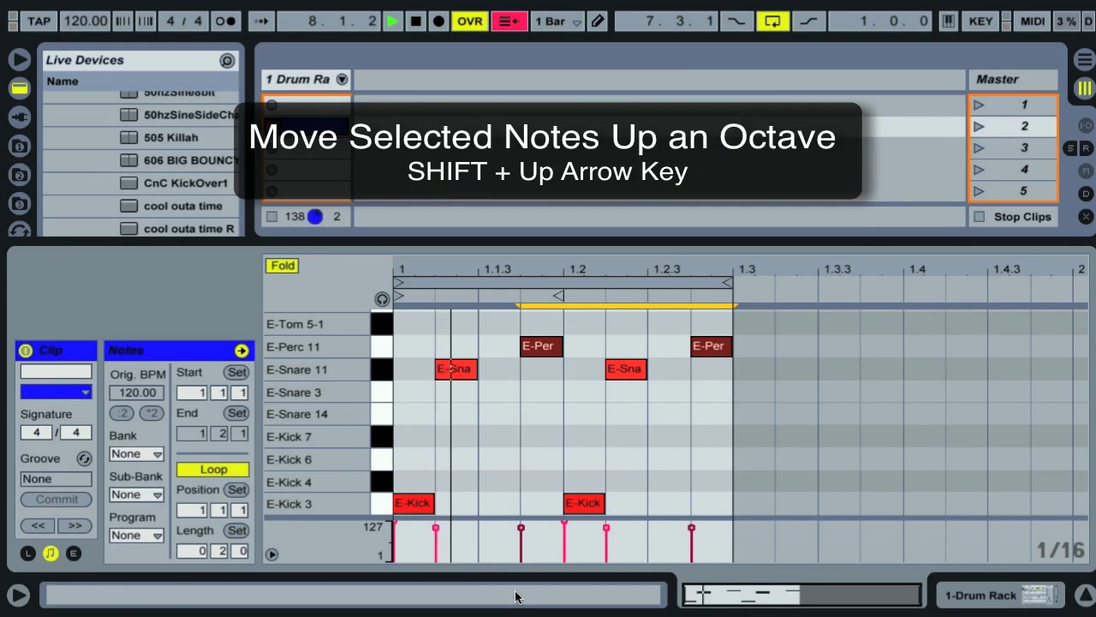
pyautogui.hotkey('shift', 'Up')
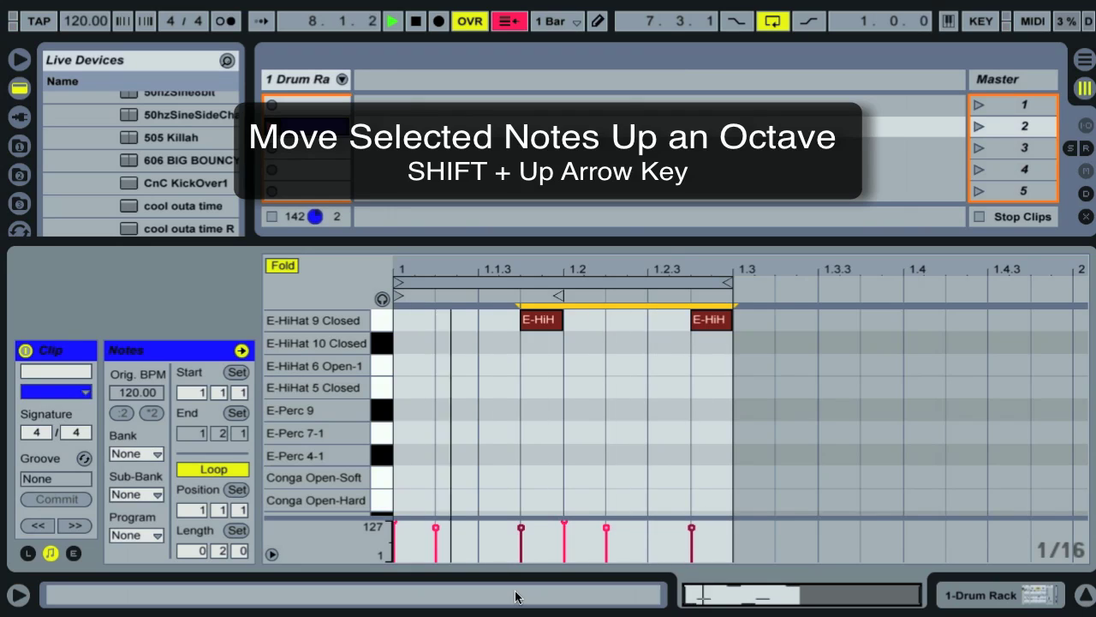
# - Transpose the two selected notes down one octave to E-Perc 11
pyautogui.hotkey('shift', 'Down')
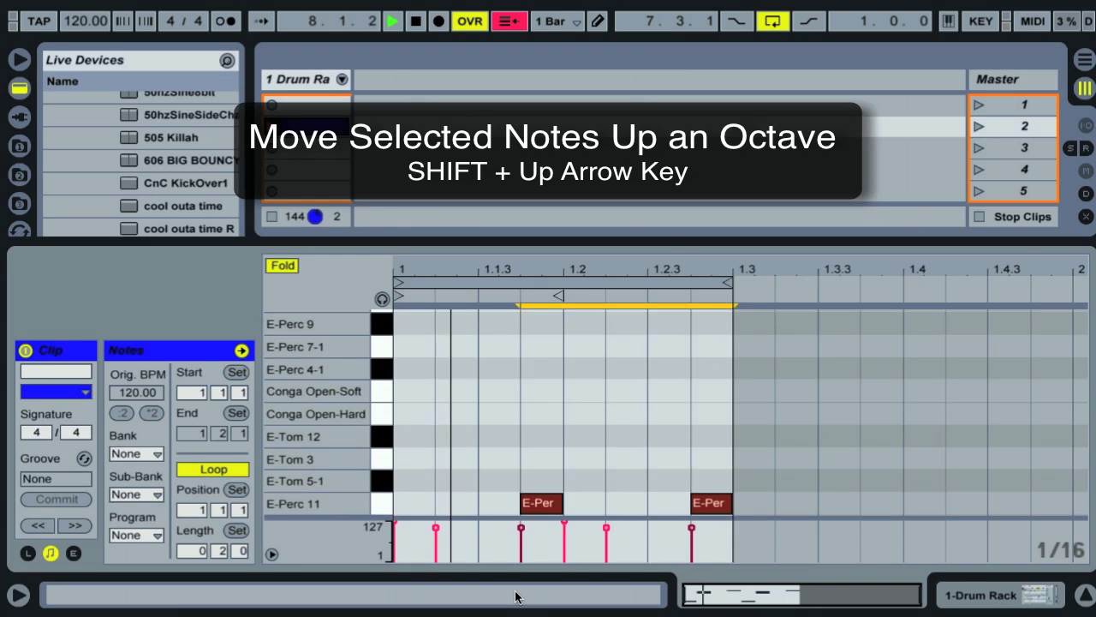
pyautogui.scroll(-3, 612, 460)
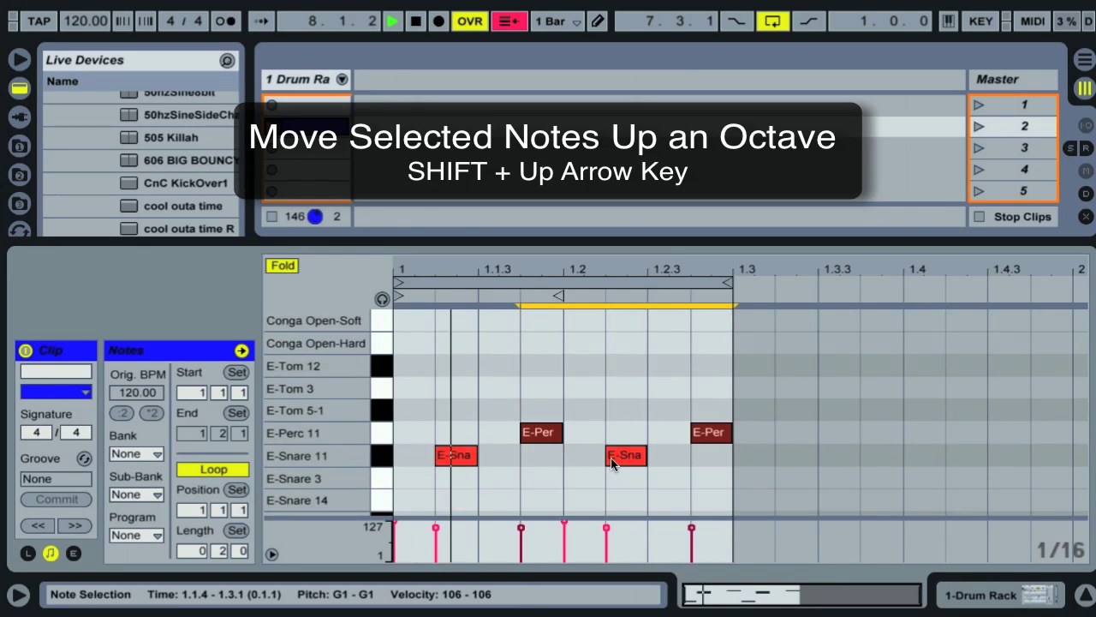
pyautogui.scroll(-1, 612, 461)
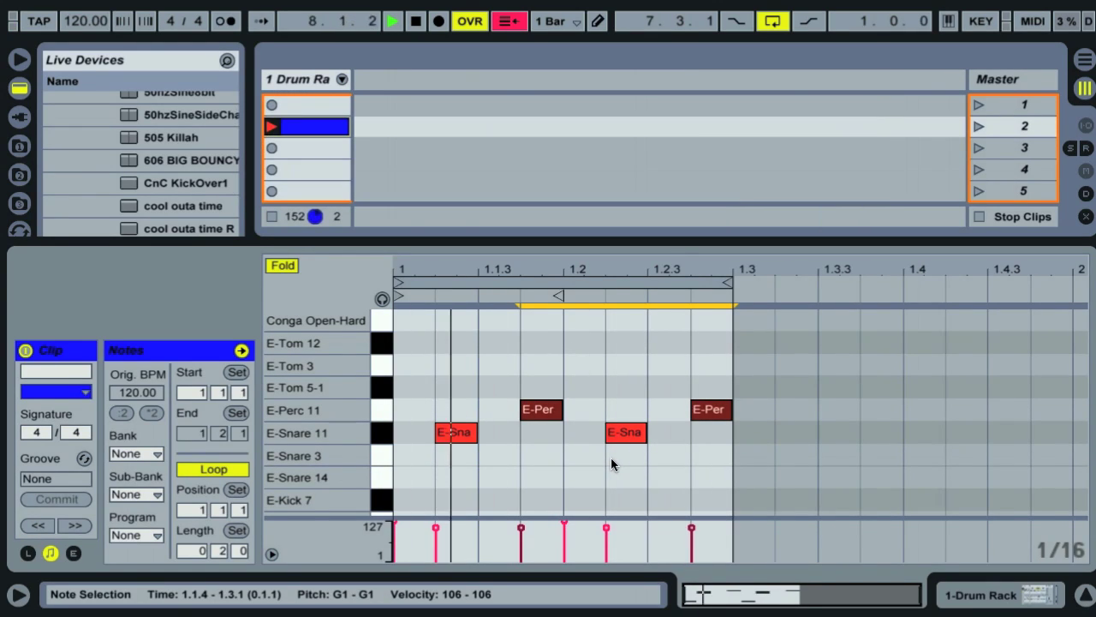
# - Select all E-Snare 11 and E-Perc 11 notes, shorten them together to about a quarter of a grid step, and lengthen them to nearly 1/16
pyautogui.scroll(-3, 611, 462)
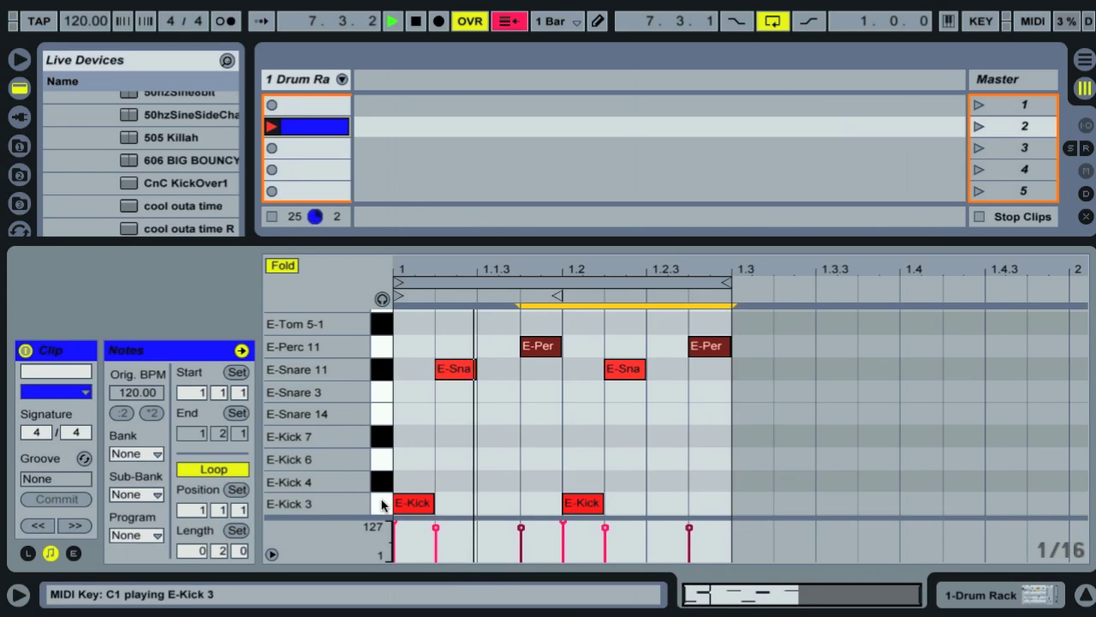
pyautogui.scroll(3, 388, 431)
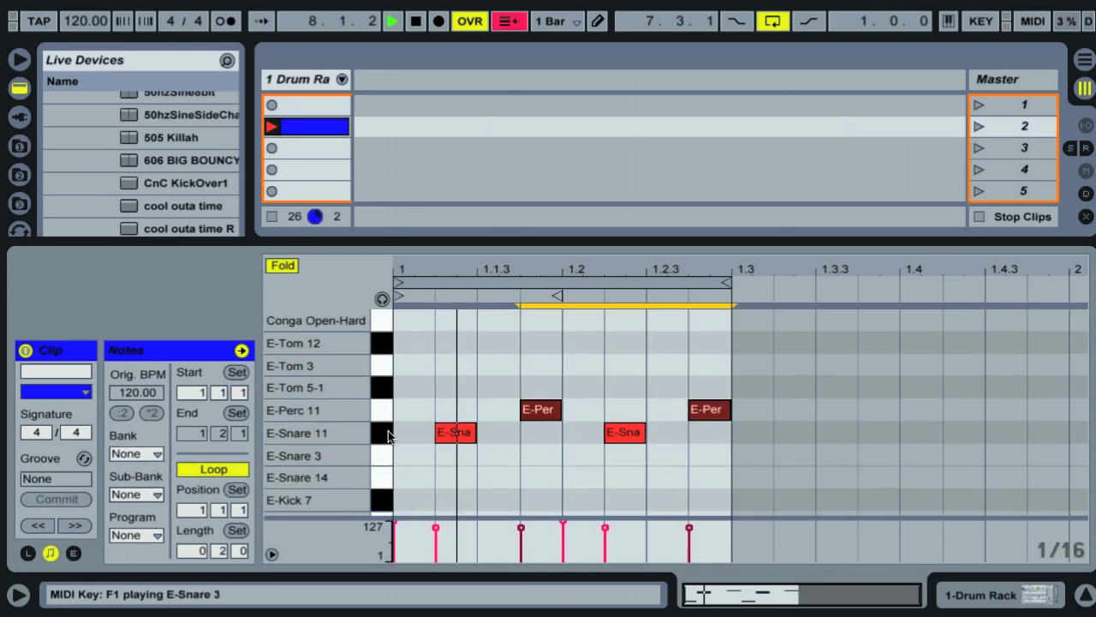
pyautogui.scroll(5, 388, 431)
pyautogui.scroll(-8, 394, 402)
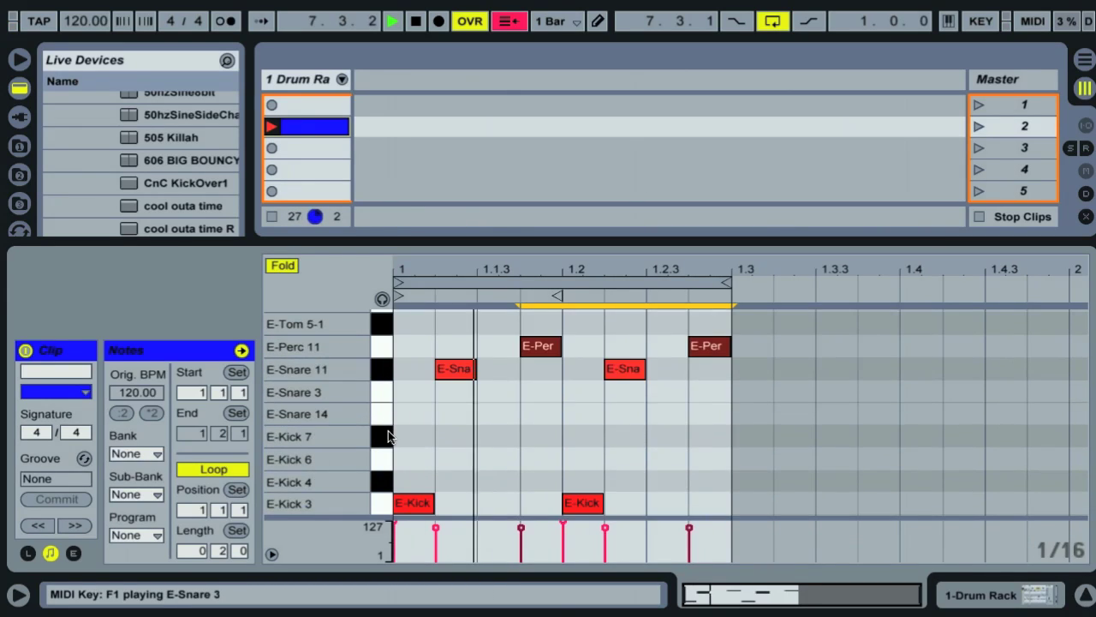
pyautogui.click(381, 369)
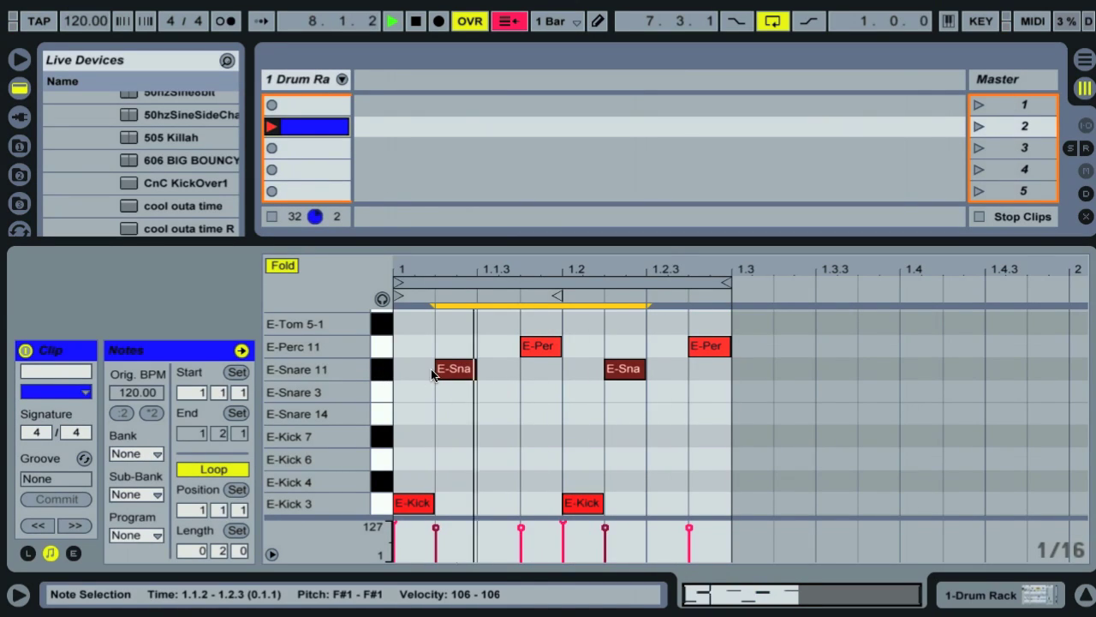
pyautogui.keyDown('shift'); pyautogui.click(381, 348); pyautogui.keyUp('shift')
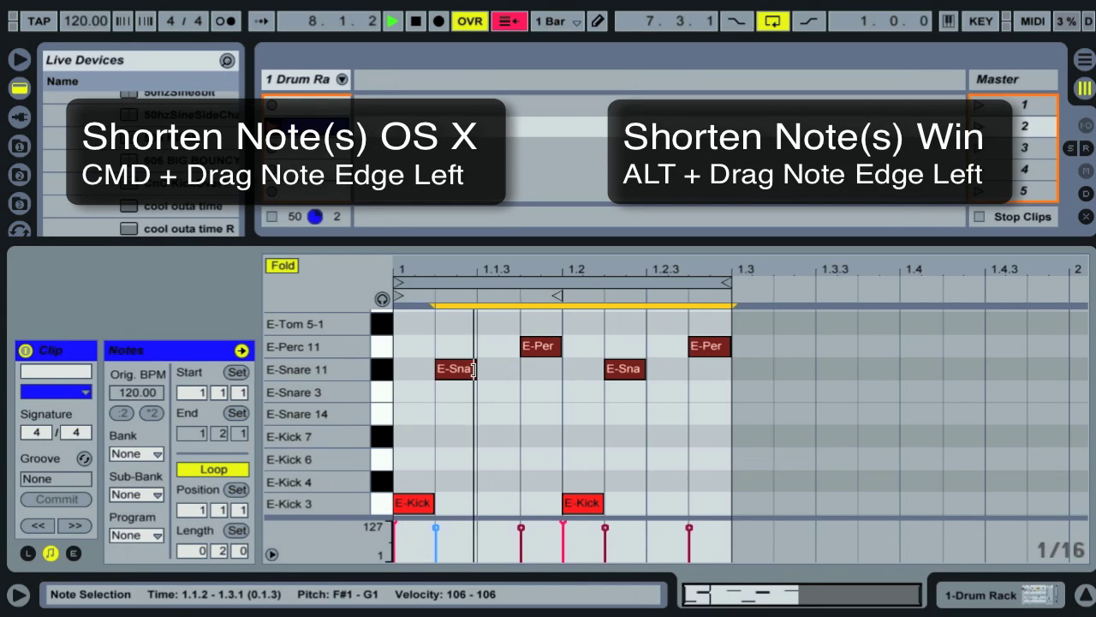
pyautogui.moveTo(472, 369); pyautogui.dragTo(443, 371)
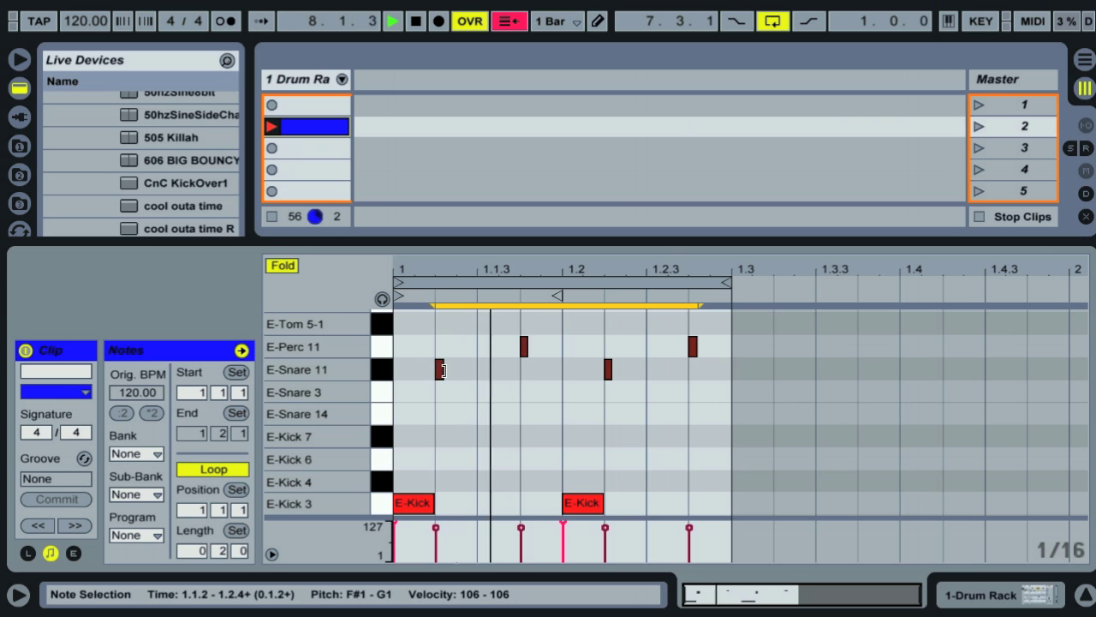
pyautogui.moveTo(441, 370); pyautogui.dragTo(476, 371)
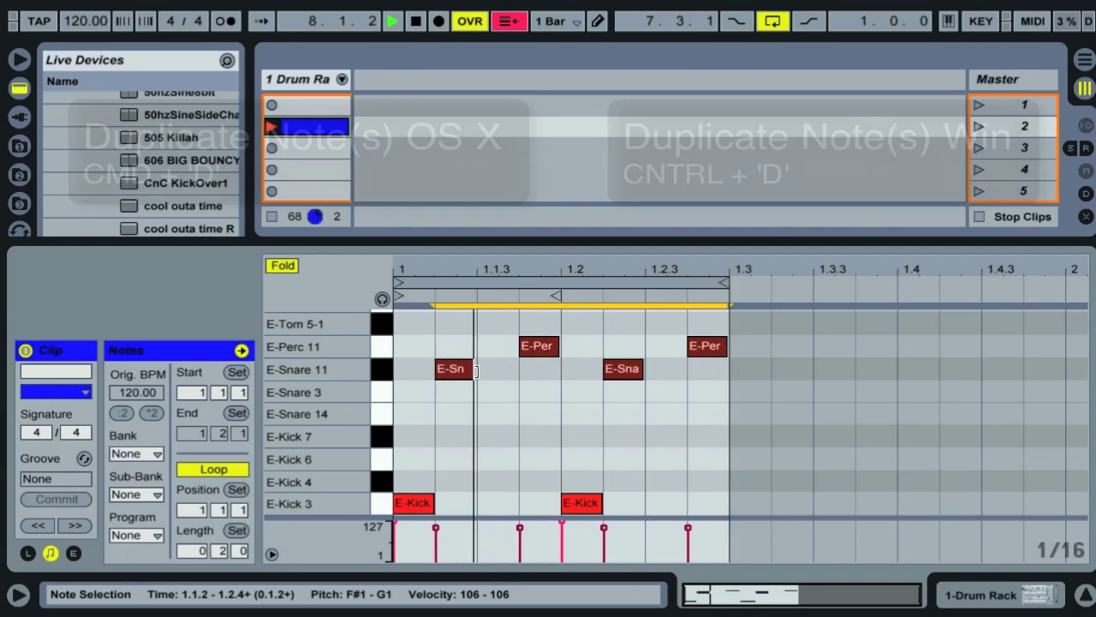
# - Duplicate the selected E-Snare 11 and E-Perc 11 notes, and shift the copies one grid step later to start at 1.3.2
pyautogui.hotkey('ctrl', 'd')
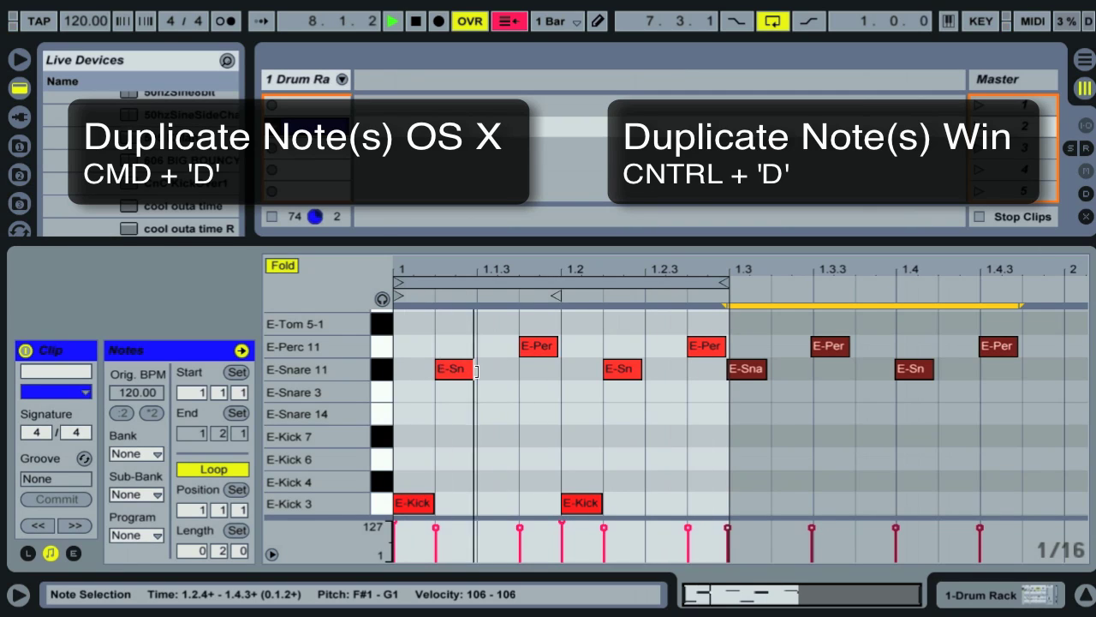
pyautogui.press('Right')
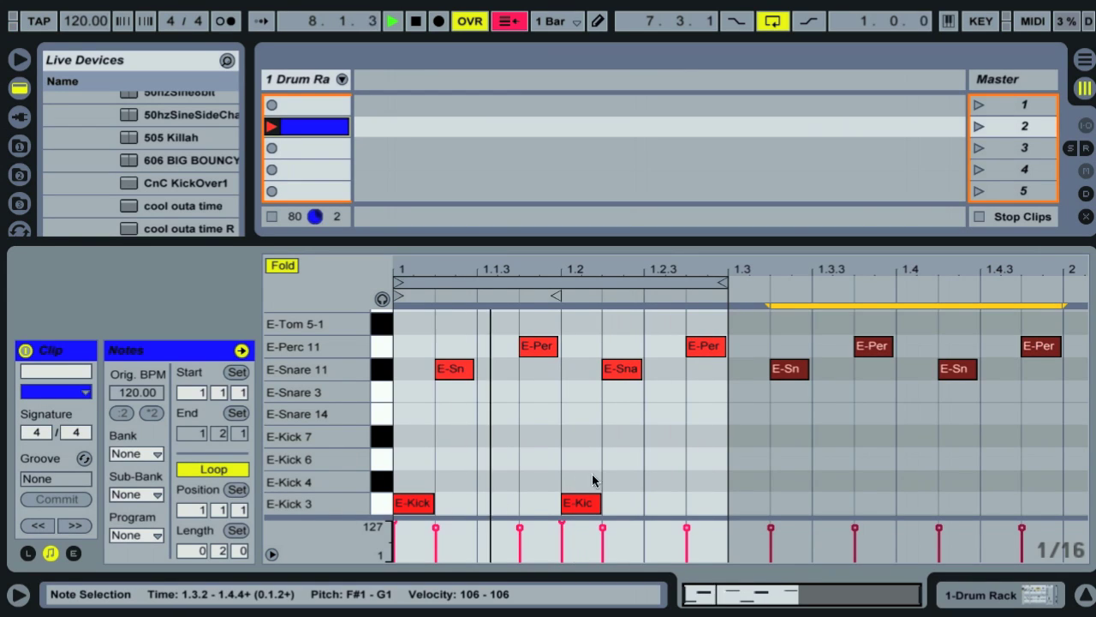
pyautogui.click(643, 481)
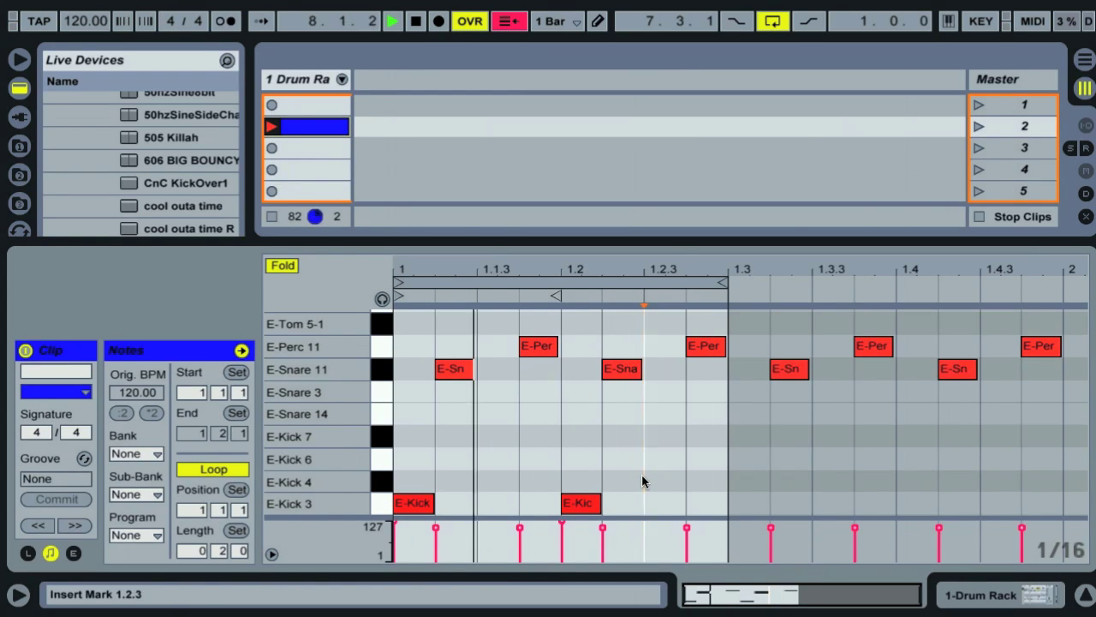
# - Copy both E-Kick 3 notes, paste them at 1.3.2, and move the copies one grid step earlier to 1.3 and 1.4
pyautogui.moveTo(643, 481); pyautogui.dragTo(502, 503)
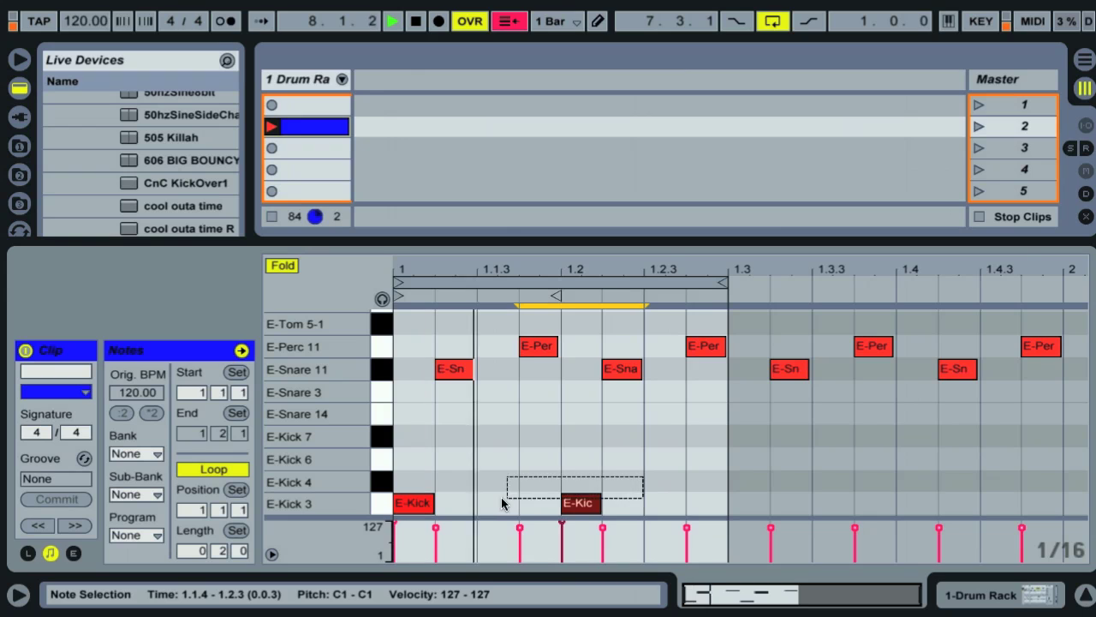
pyautogui.click(381, 503)
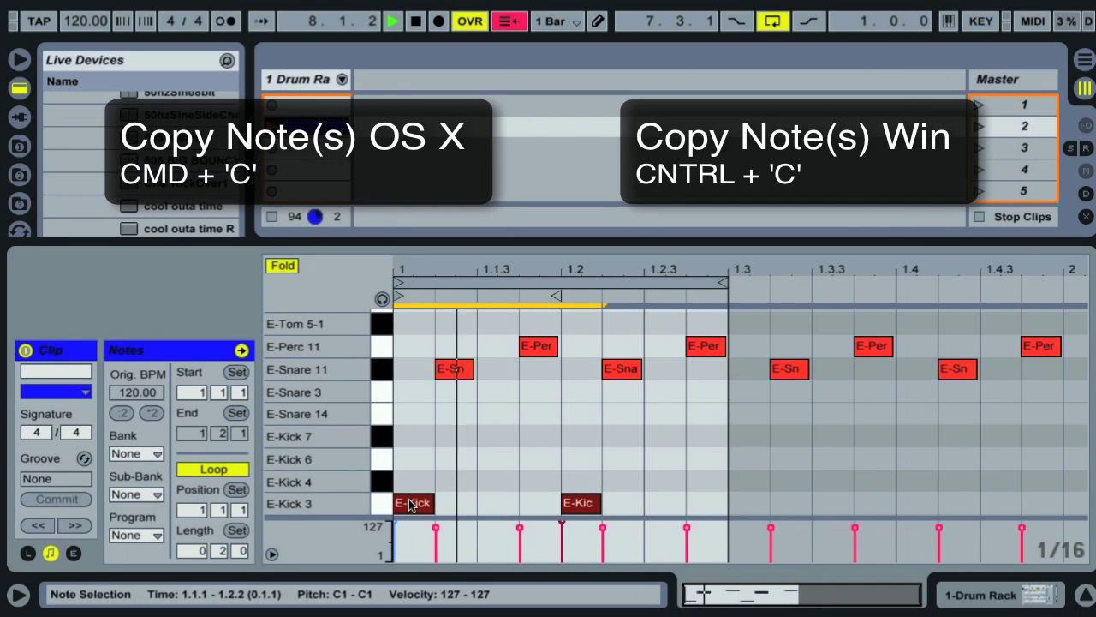
pyautogui.click(409, 502)
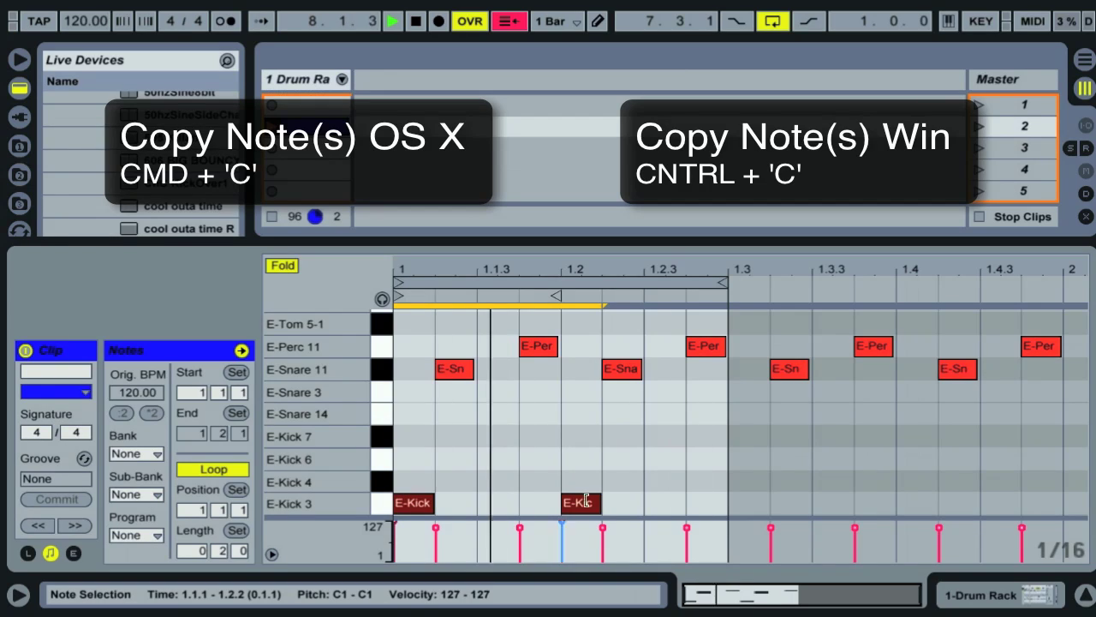
pyautogui.click(682, 495)
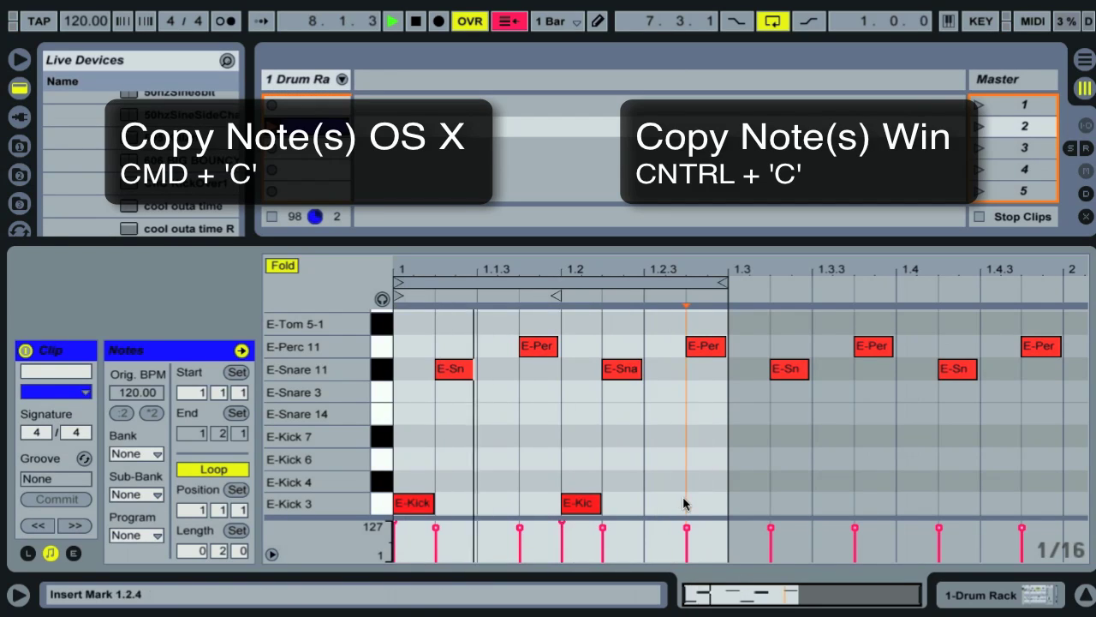
pyautogui.click(759, 507)
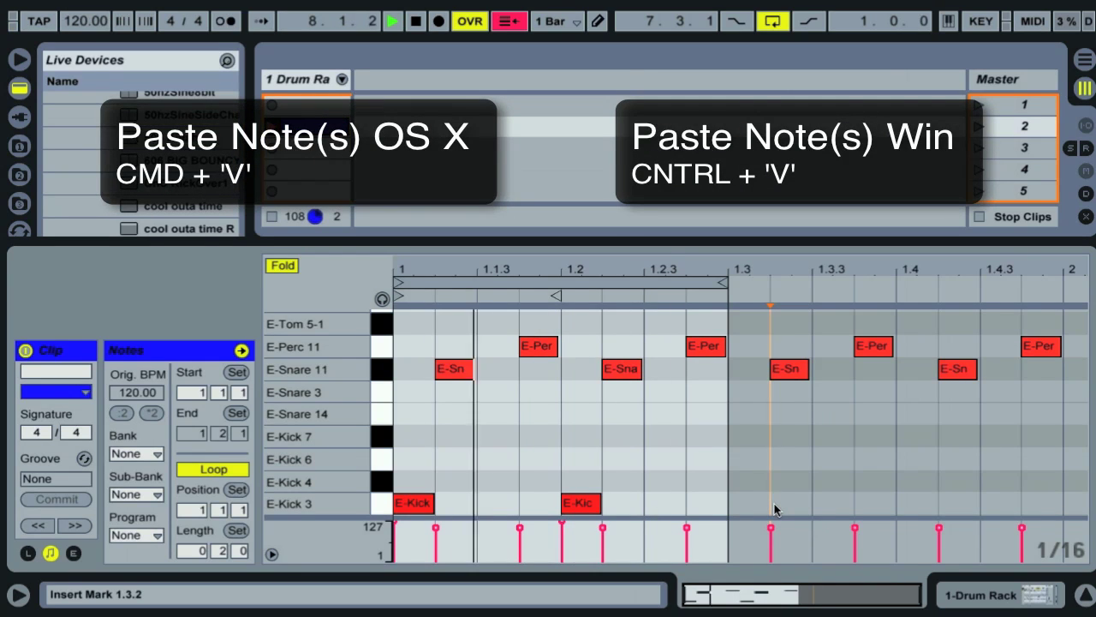
pyautogui.hotkey('ctrl', 'v')
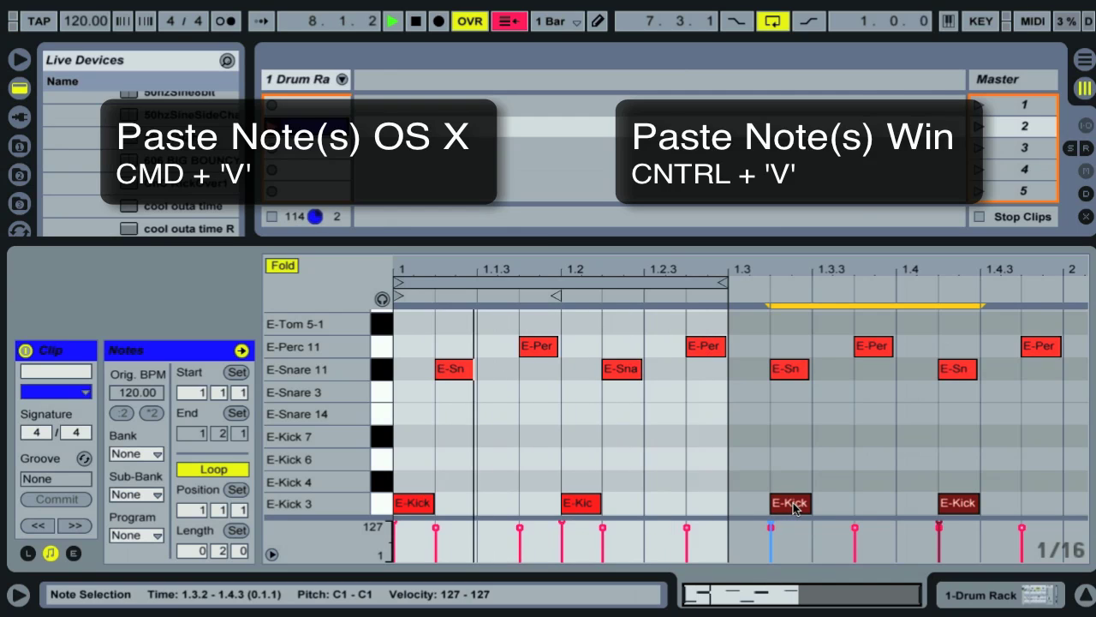
pyautogui.moveTo(792, 507); pyautogui.dragTo(765, 507)
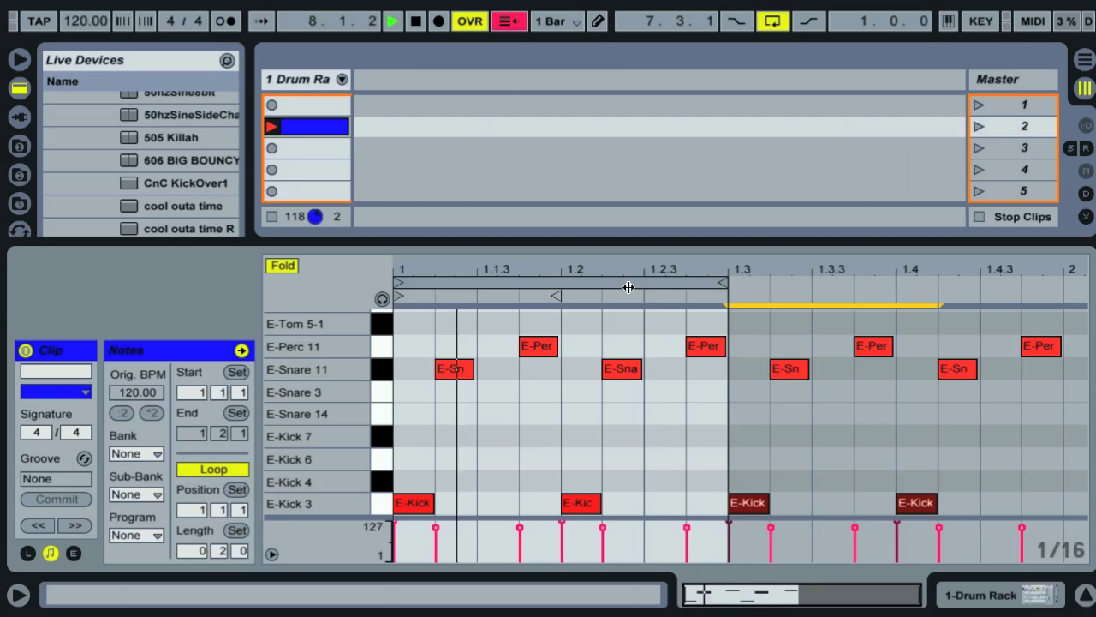
# - Move the loop brace forward by its own length to 1.3.1, and return it to 1.1.1
pyautogui.click(611, 286)
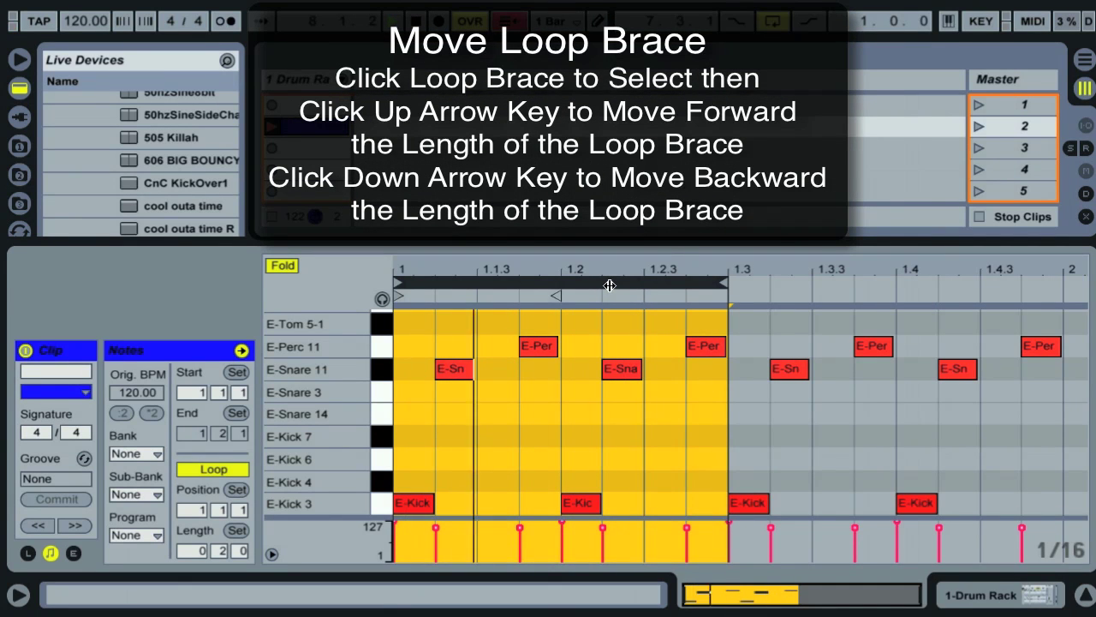
pyautogui.press('Up')
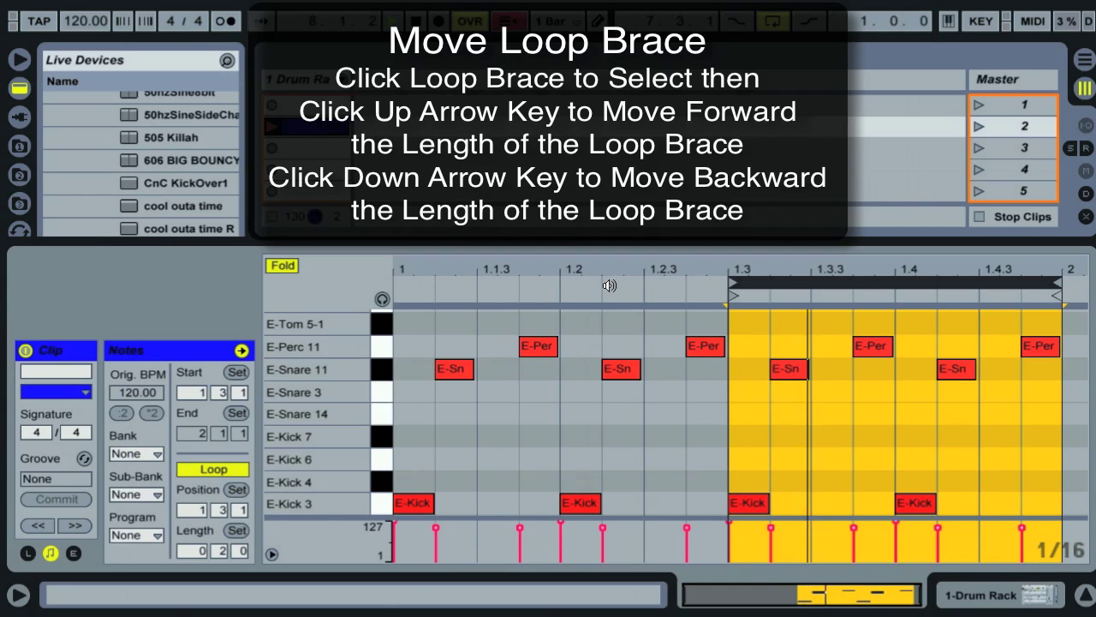
pyautogui.press('Down')
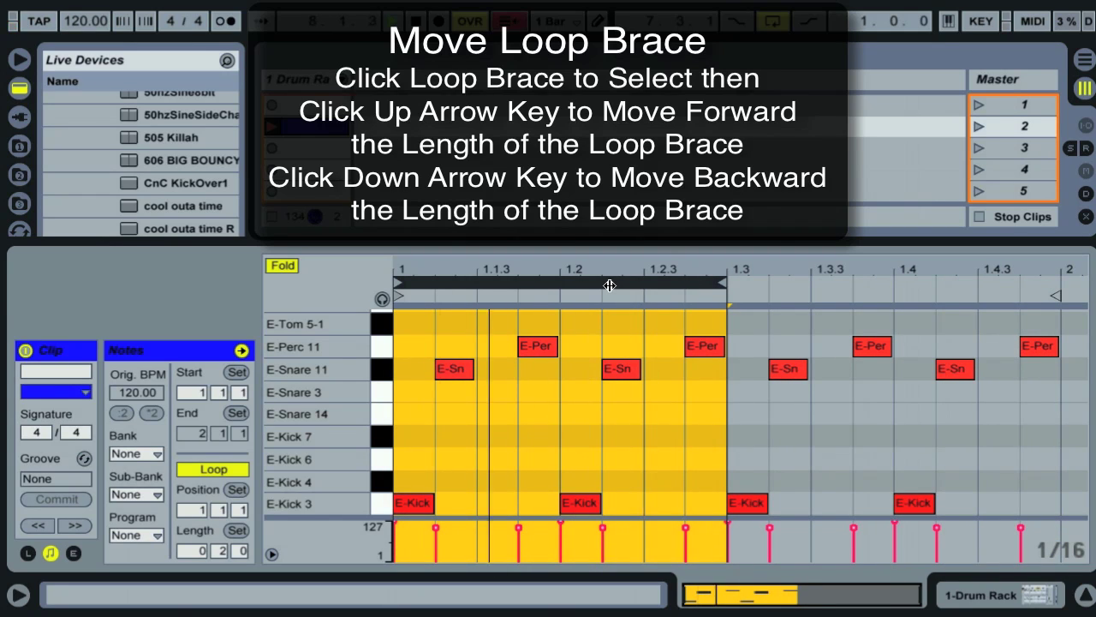
# - Nudge the loop brace forward and backward in 1/16 grid steps, finishing with its start at 1.1.3
pyautogui.press('Right')
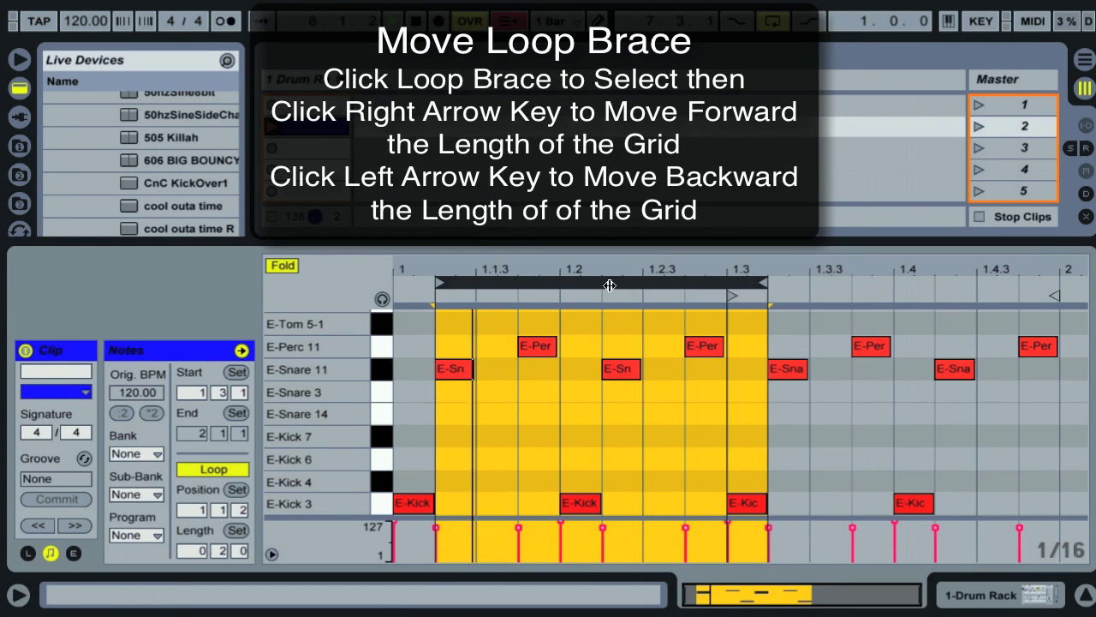
pyautogui.press('Right')
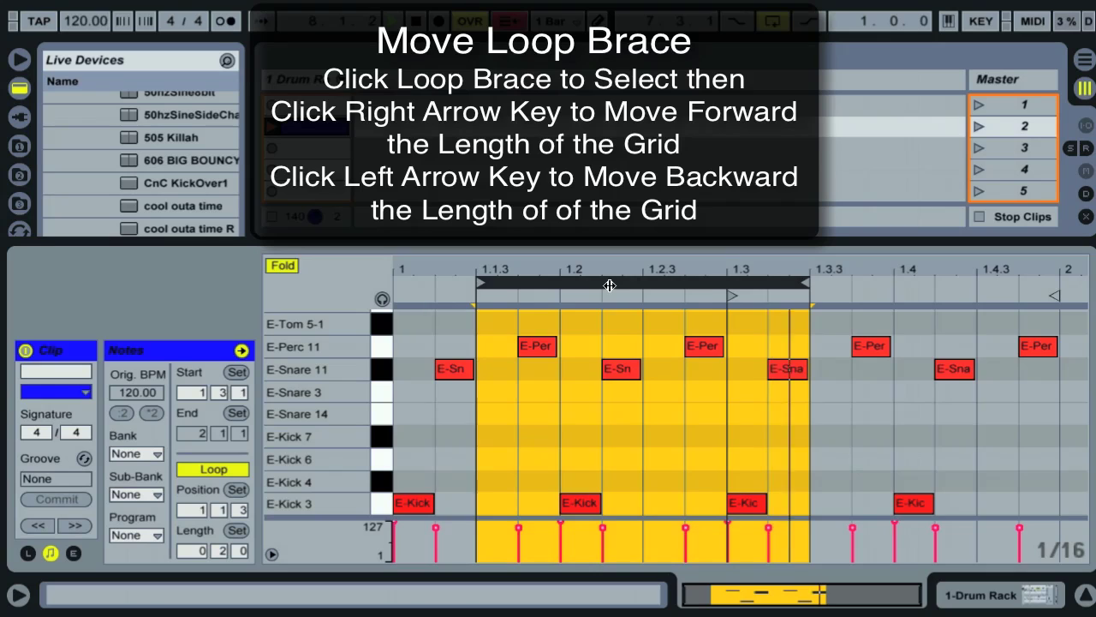
pyautogui.press('Left')
pyautogui.press('Right')
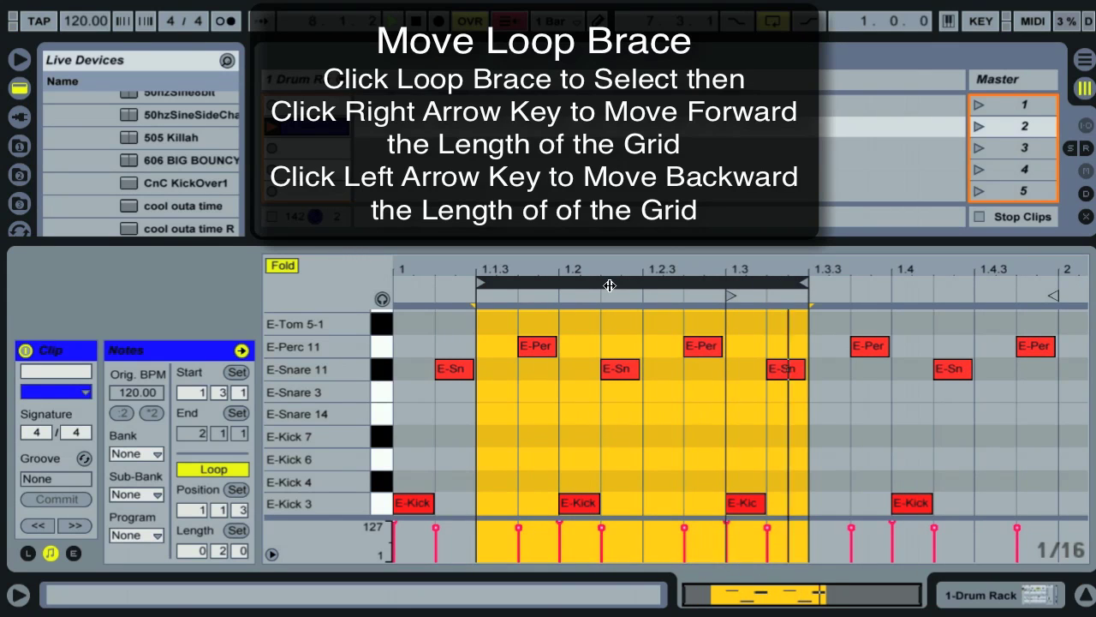
pyautogui.press('Left')
pyautogui.press('Left')
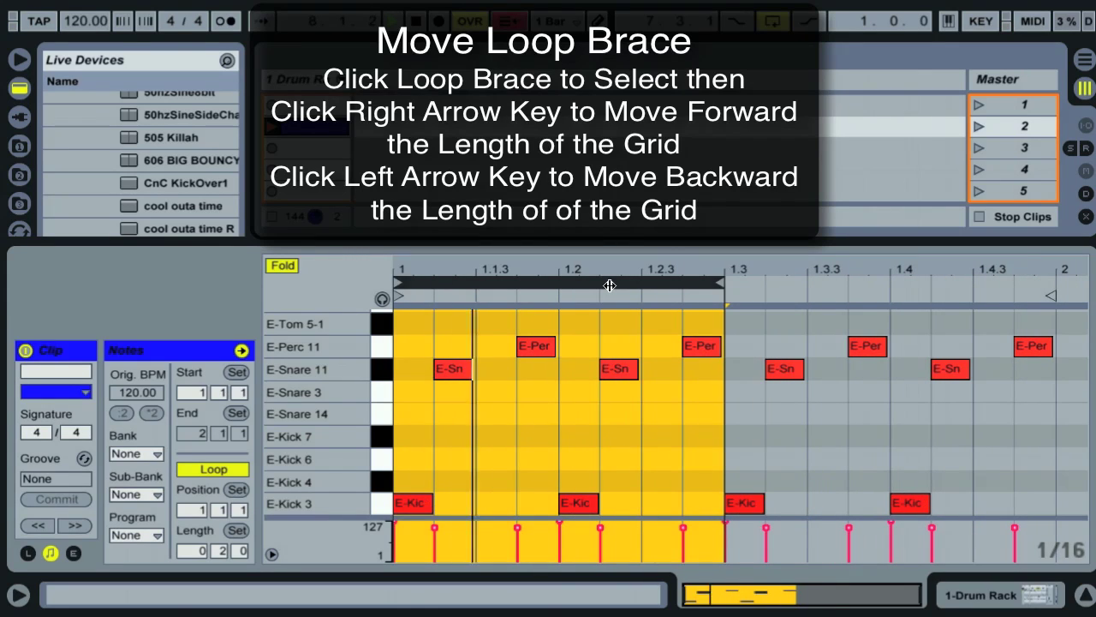
pyautogui.press('Right')
pyautogui.press('Right')
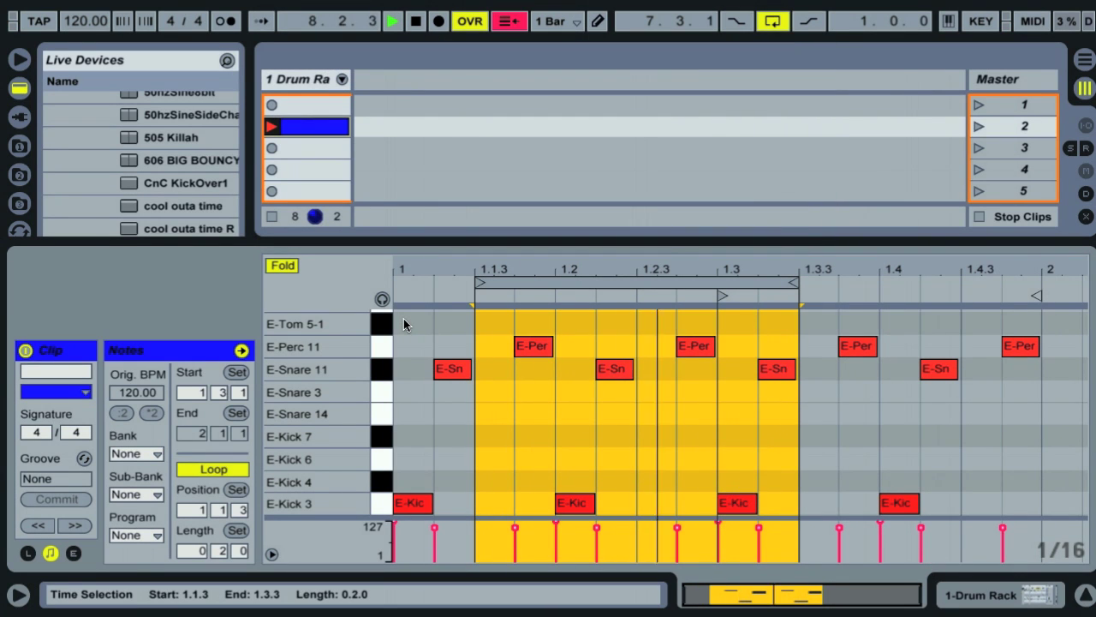
# - Select the full bar from 1.1.1 to 2.1.1 and loop the selection
pyautogui.moveTo(402, 318); pyautogui.dragTo(1033, 319)
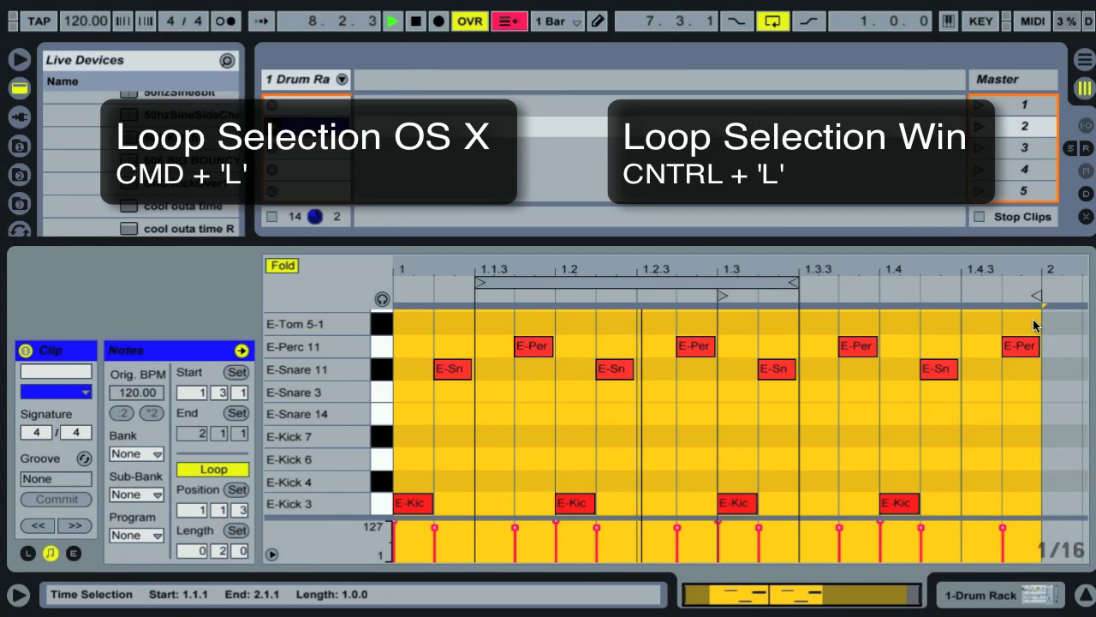
pyautogui.hotkey('ctrl', 'l')
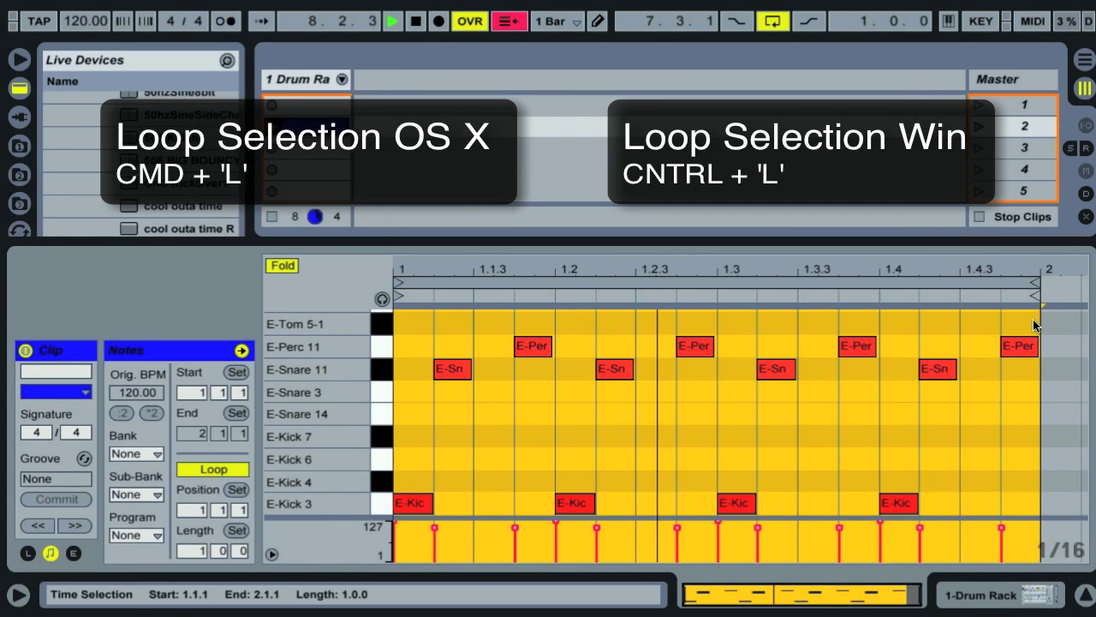
# - Select all E-Snare 11 notes and nudge them one grid step later
pyautogui.click(388, 366)
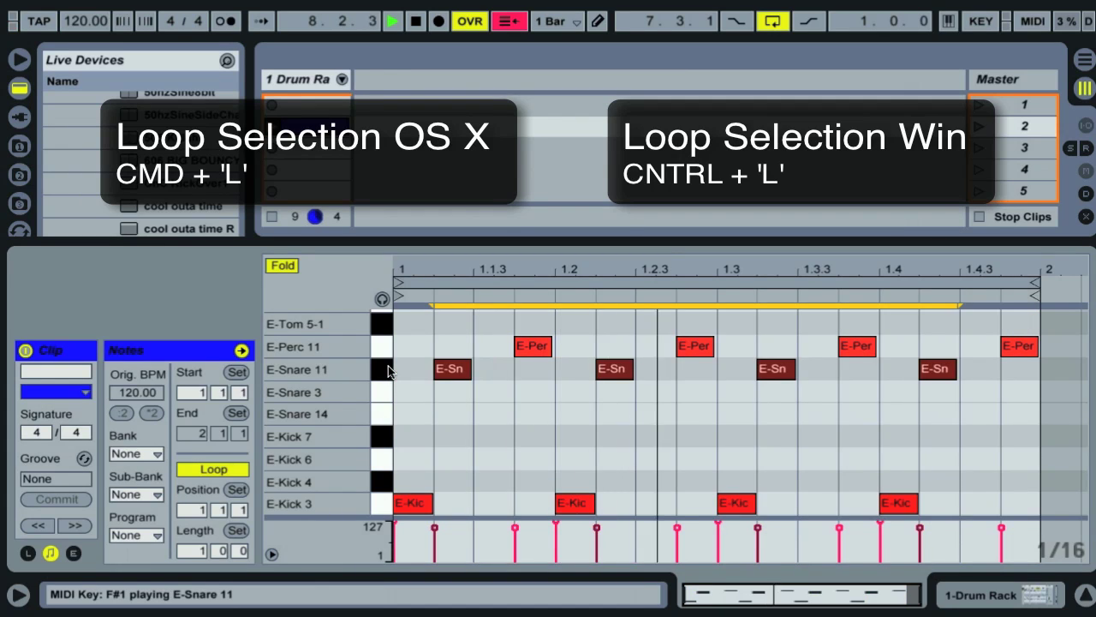
pyautogui.press('Right')
# - Select all E-Perc 11 notes, try them on neighbouring tracks, settle them on E-Tom 5-1, and stop playback
pyautogui.click(383, 354)
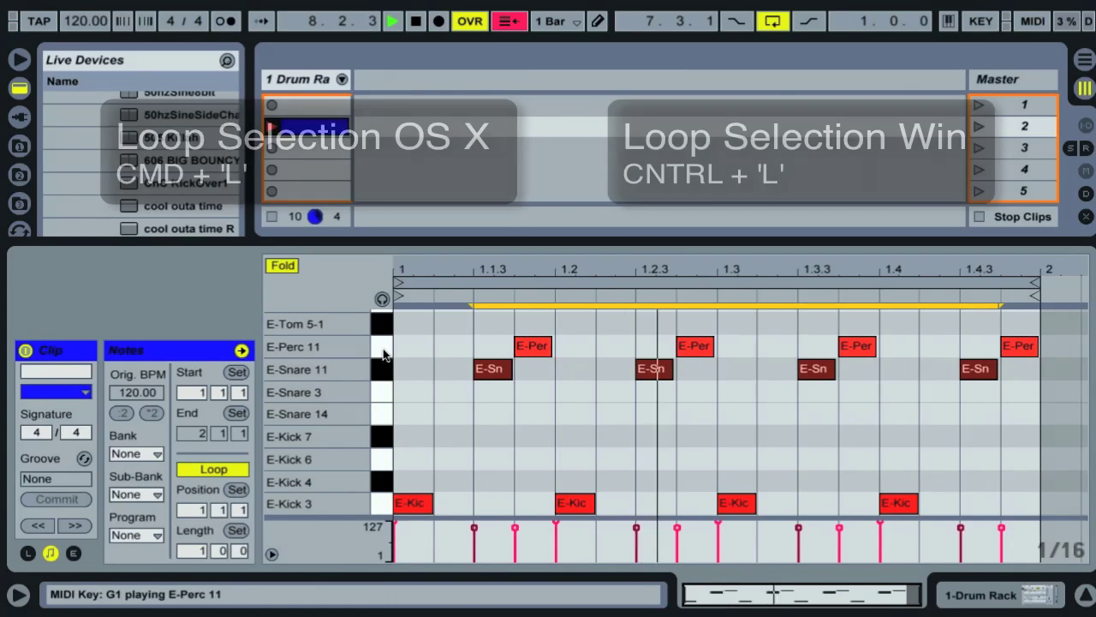
pyautogui.press('Up')
pyautogui.press('Down')
pyautogui.press('Down')
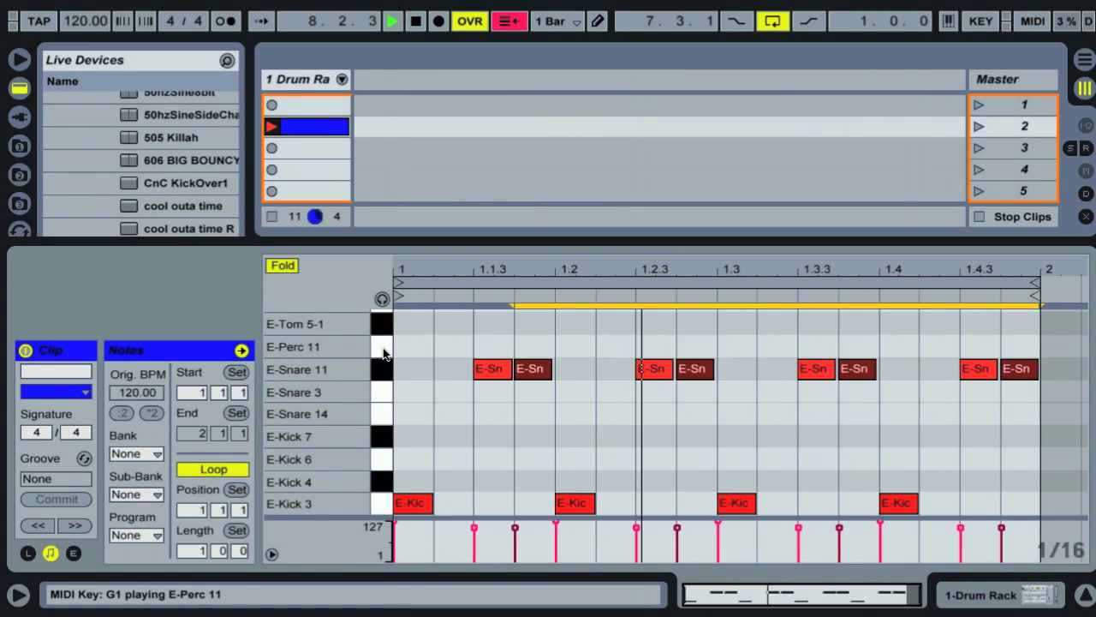
pyautogui.press('Up')
pyautogui.press('Up')
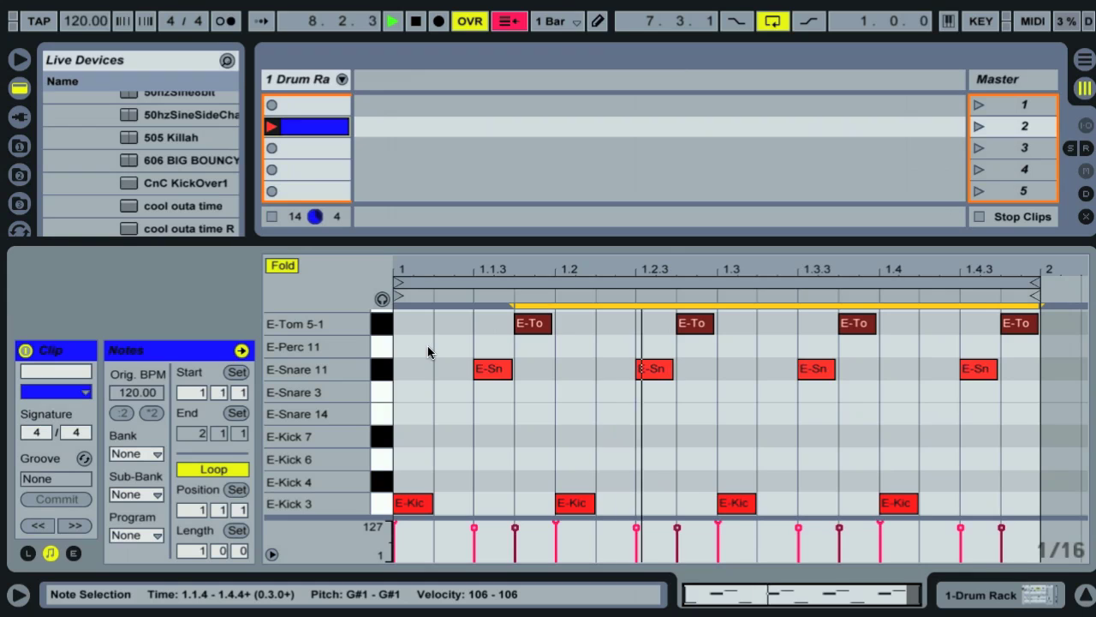
pyautogui.press('space')
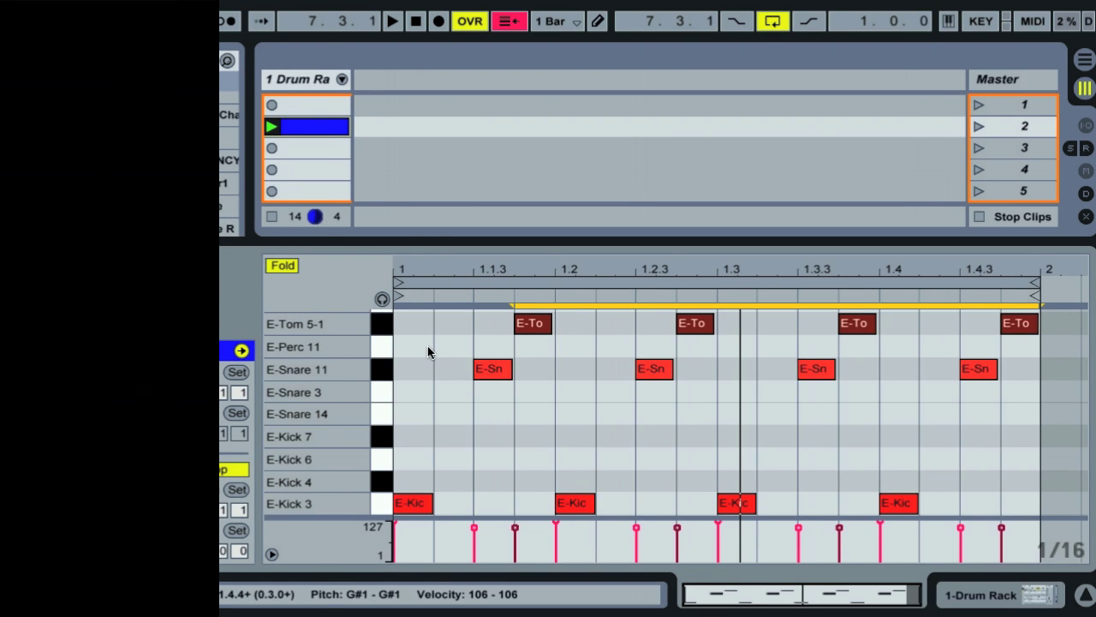